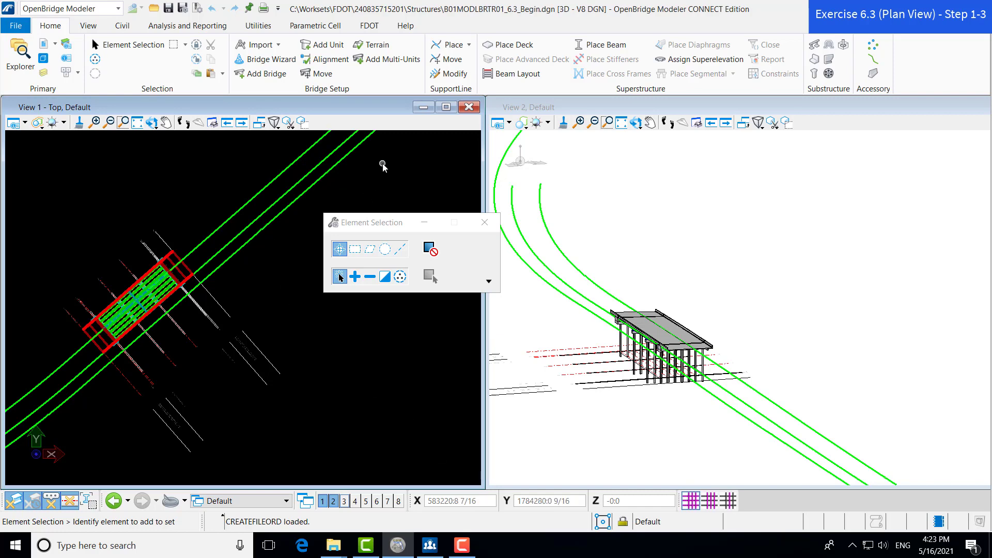
# Create and open a Plan and Elevation structure sheet file for bridge sequence number 01, B01PlanElev01.dgn.
pyautogui.click(369, 25)
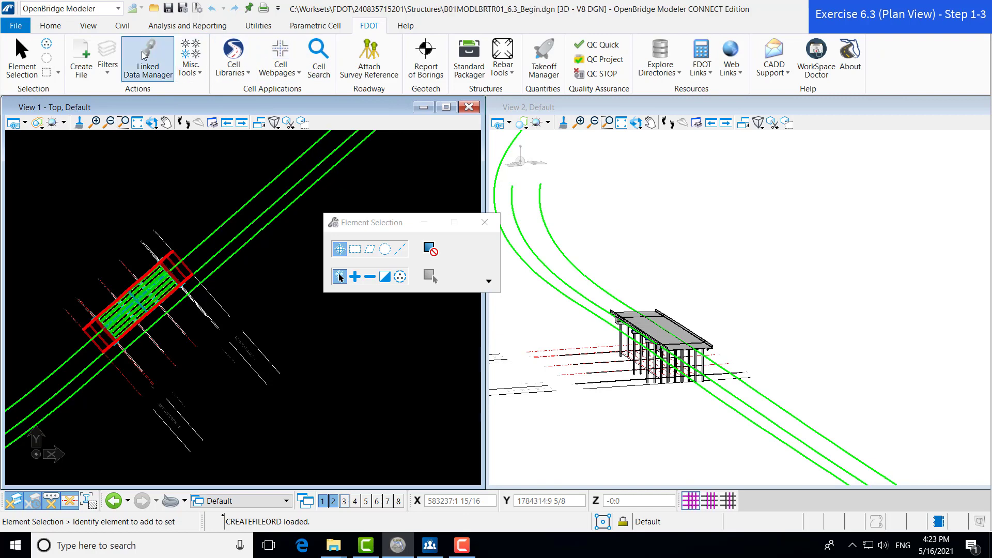
pyautogui.click(80, 58)
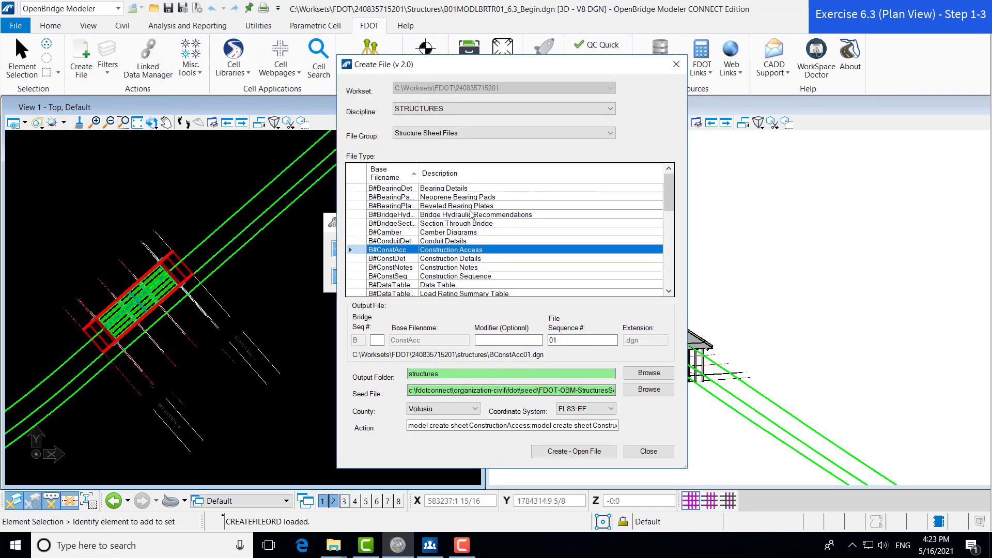
pyautogui.scroll(-2, 434, 219)
pyautogui.scroll(-4, 436, 240)
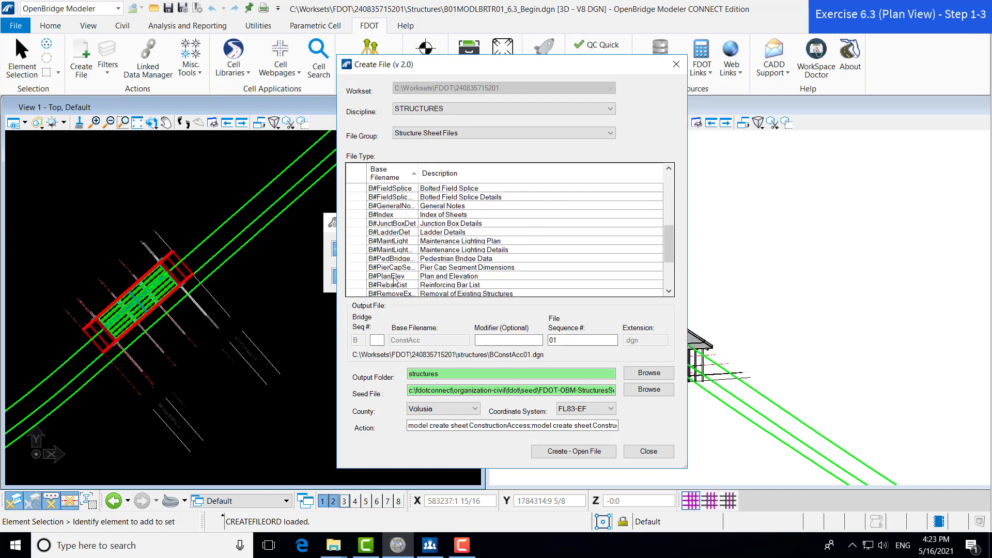
pyautogui.click(395, 277)
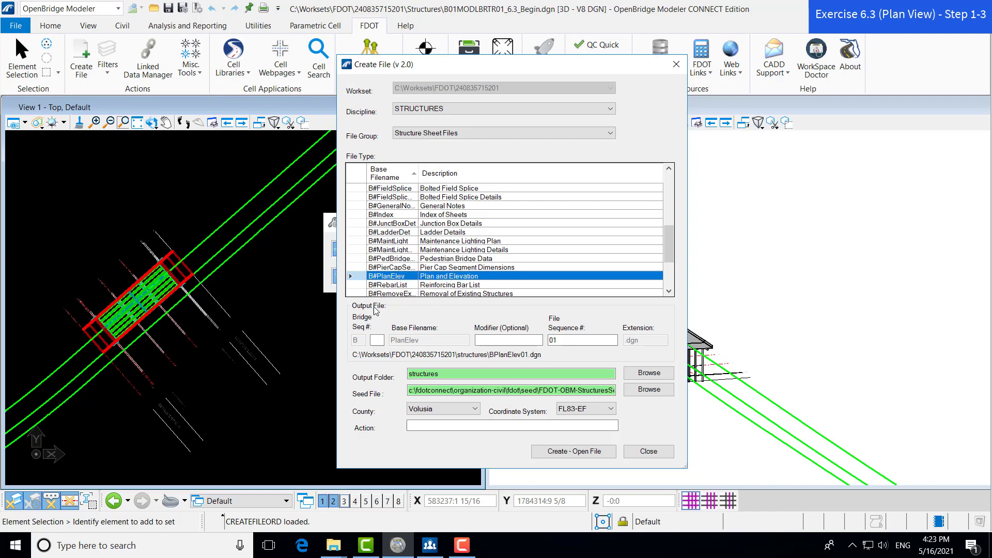
pyautogui.click(377, 340)
pyautogui.write('01')
pyautogui.click(562, 452)
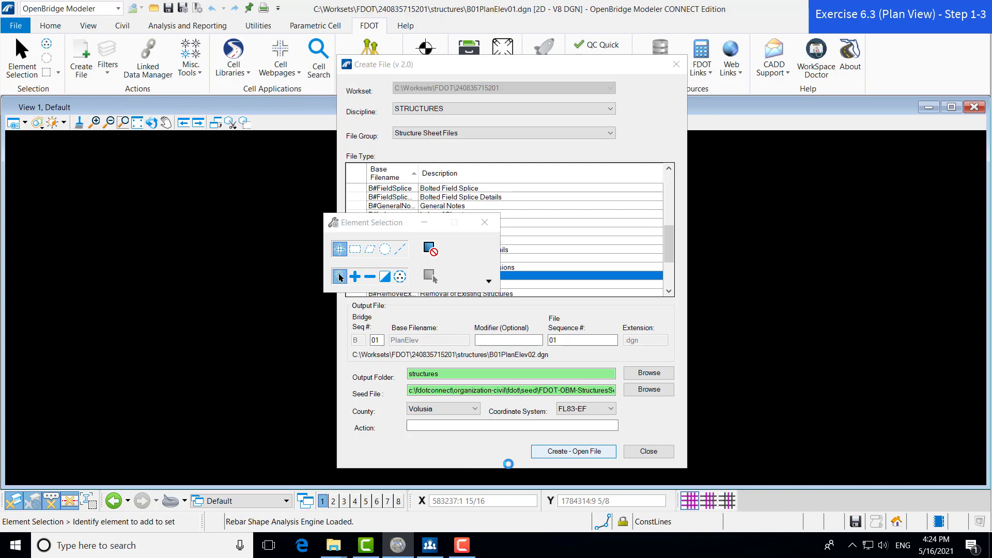
pyautogui.click(652, 452)
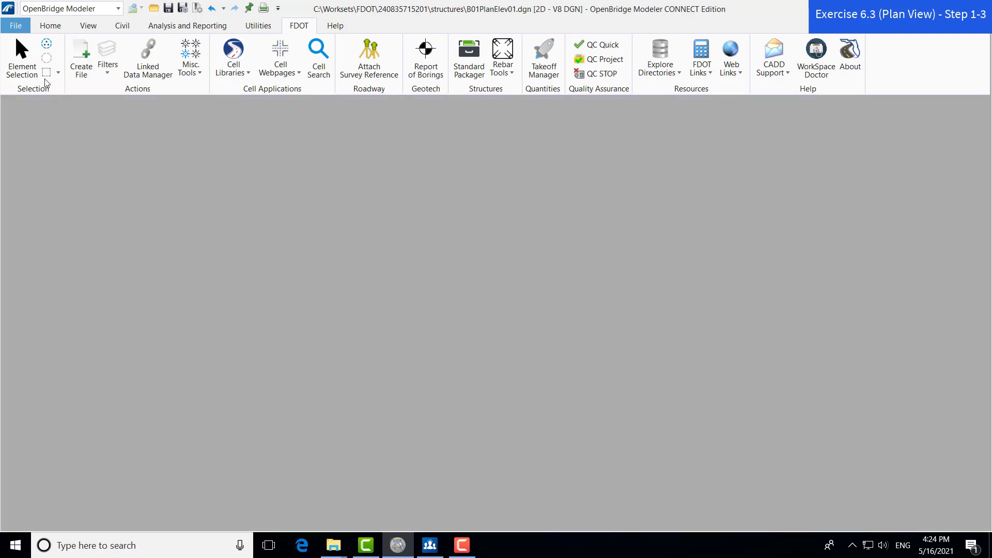
# Reopen the bridge model file B01MODLBRTR01_6.3_Begin.dgn.
pyautogui.click(15, 25)
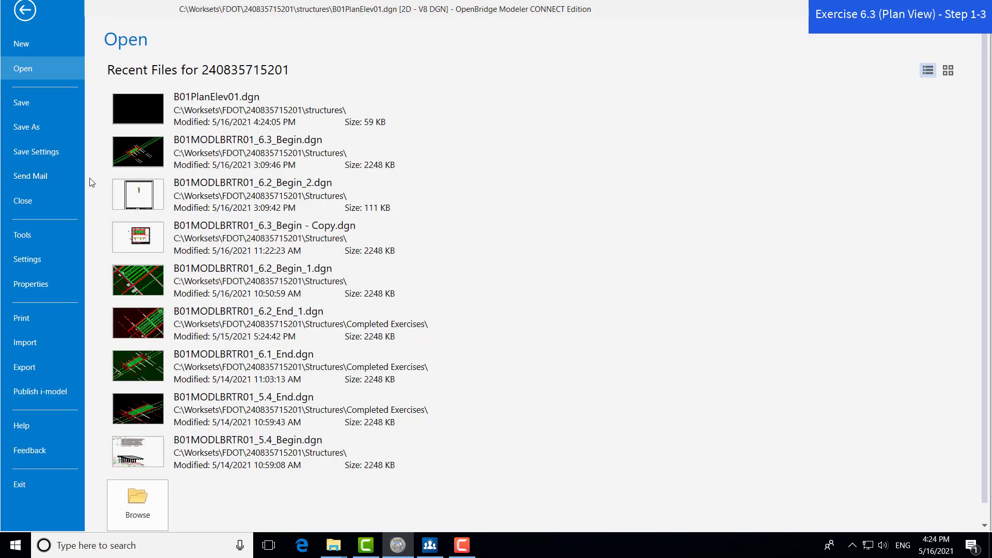
pyautogui.press('Escape')
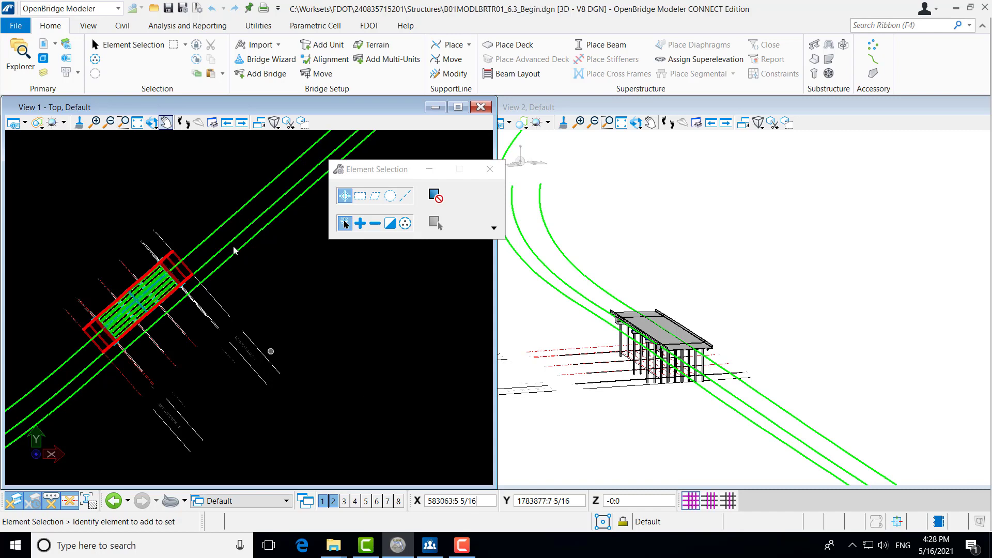
# In the references, turn on display of the ALGNBR01.dgn Default model and turn off display of its Default-3D model.
pyautogui.click(171, 27)
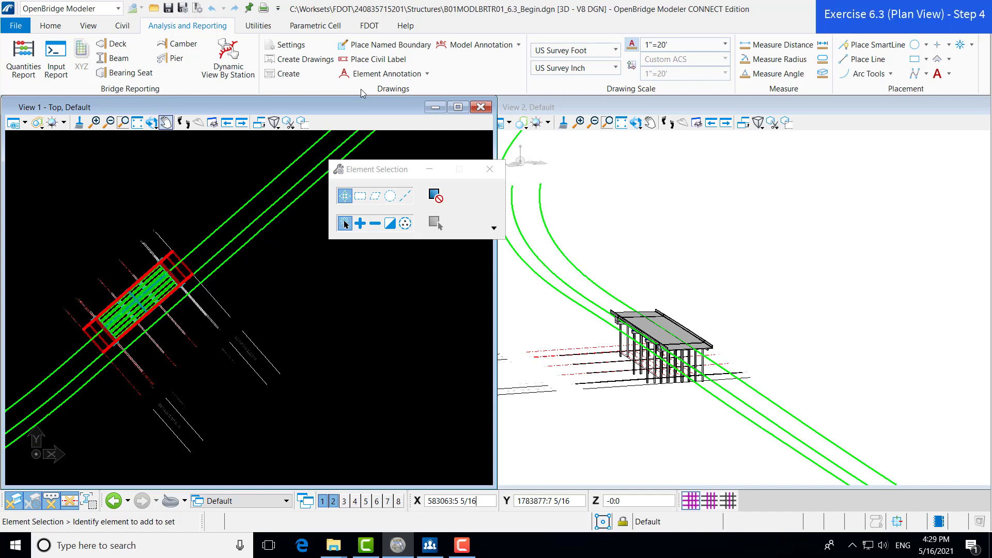
pyautogui.click(50, 26)
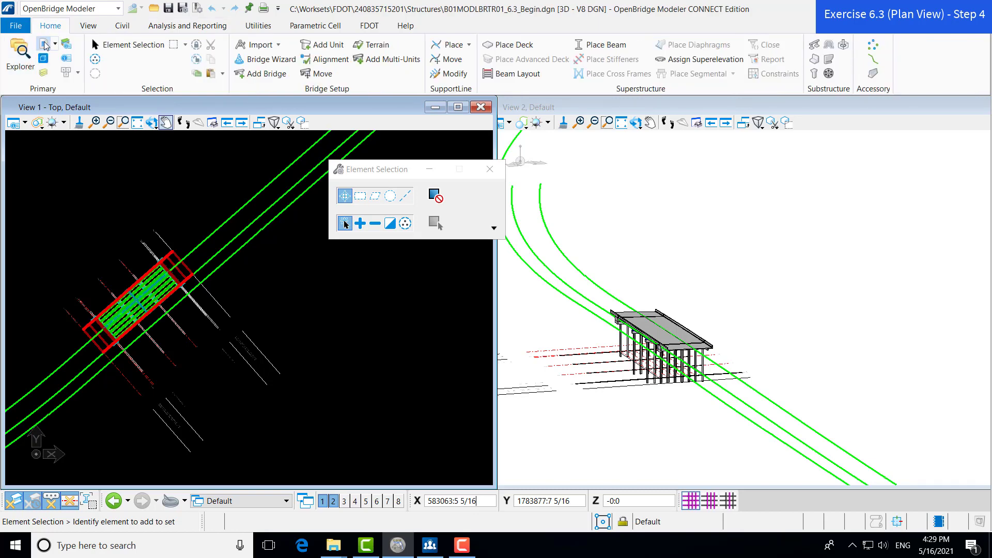
pyautogui.click(44, 45)
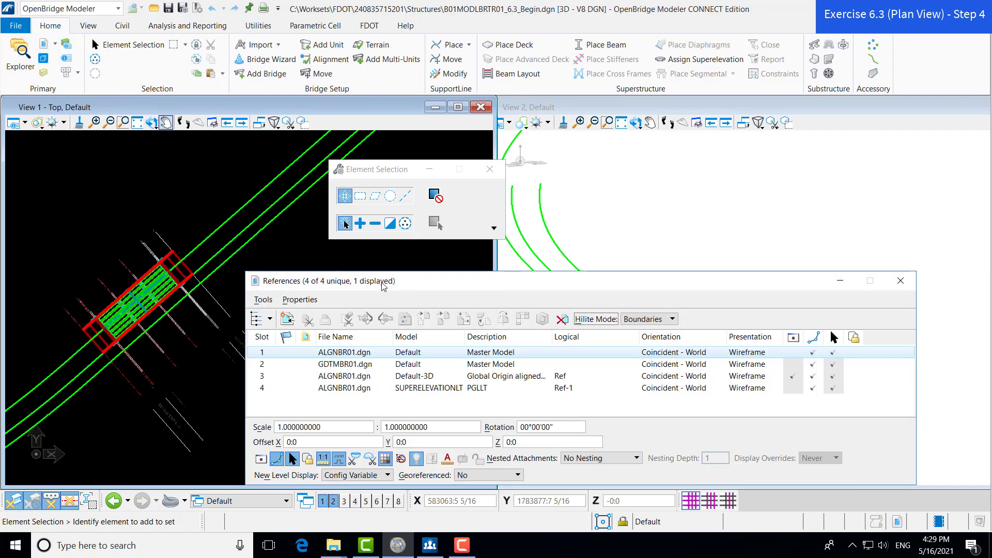
pyautogui.moveTo(383, 283); pyautogui.dragTo(398, 269)
pyautogui.click(806, 340)
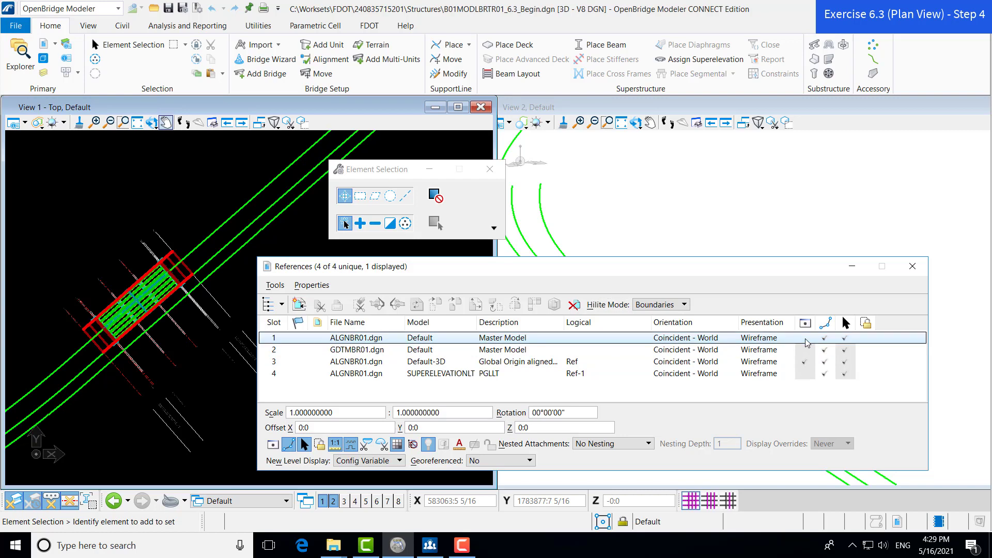
pyautogui.click(806, 339)
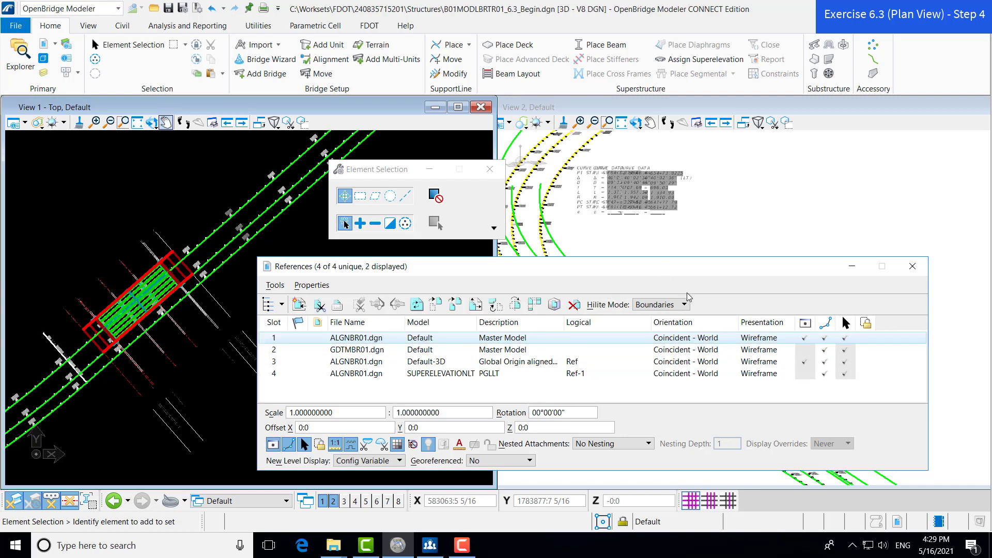
pyautogui.click(798, 366)
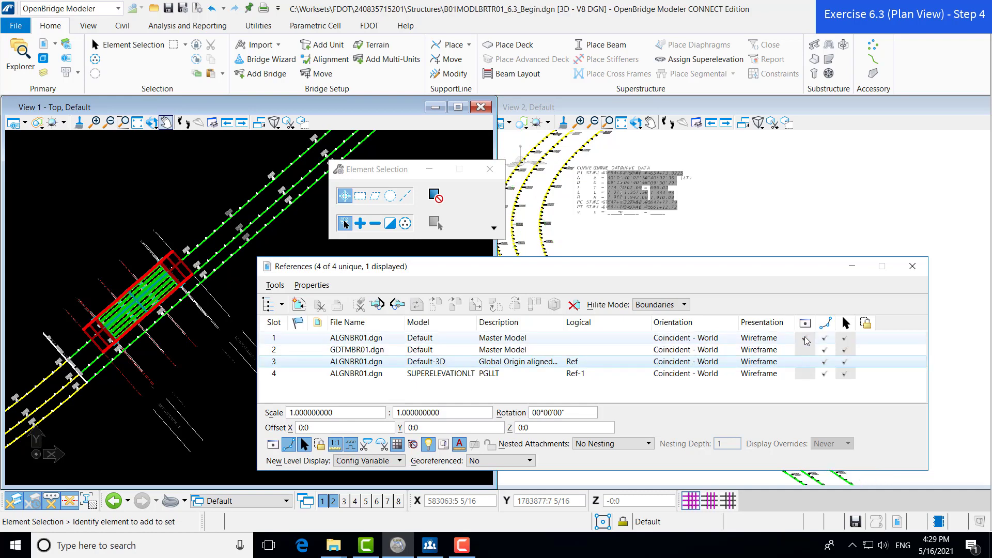
pyautogui.click(854, 268)
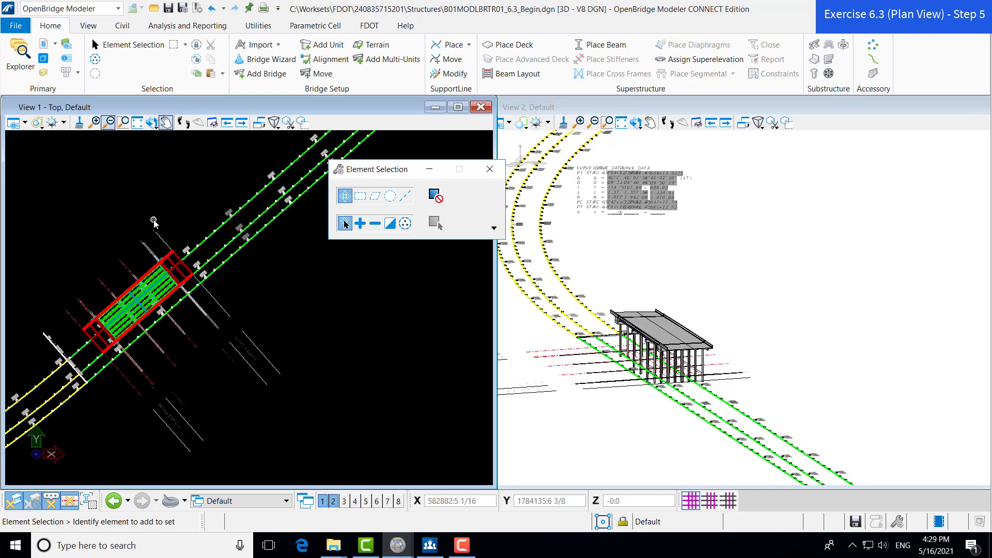
# Set up a civil plan named boundary with the PE Plan drawing seed and a length of 250.
pyautogui.click(185, 27)
pyautogui.click(360, 45)
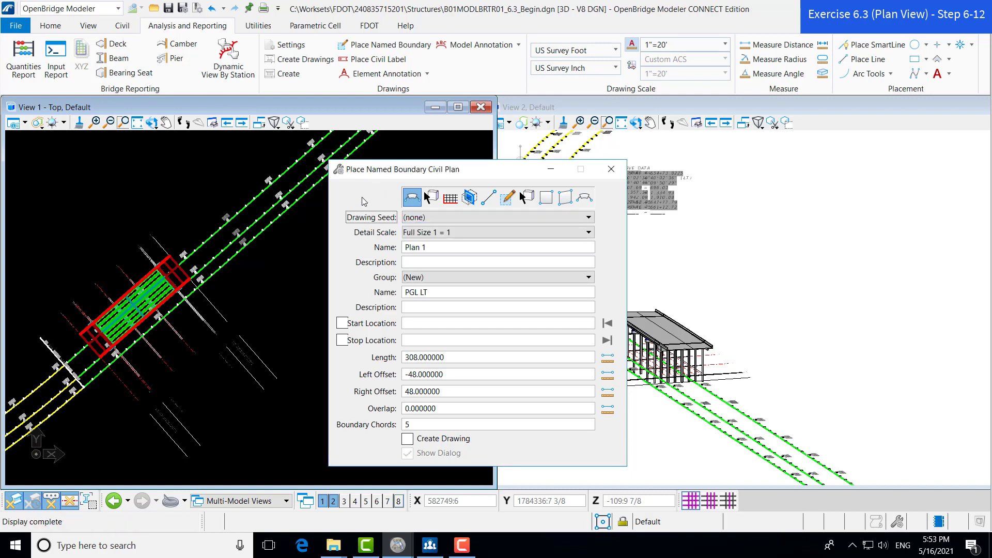
pyautogui.click(413, 217)
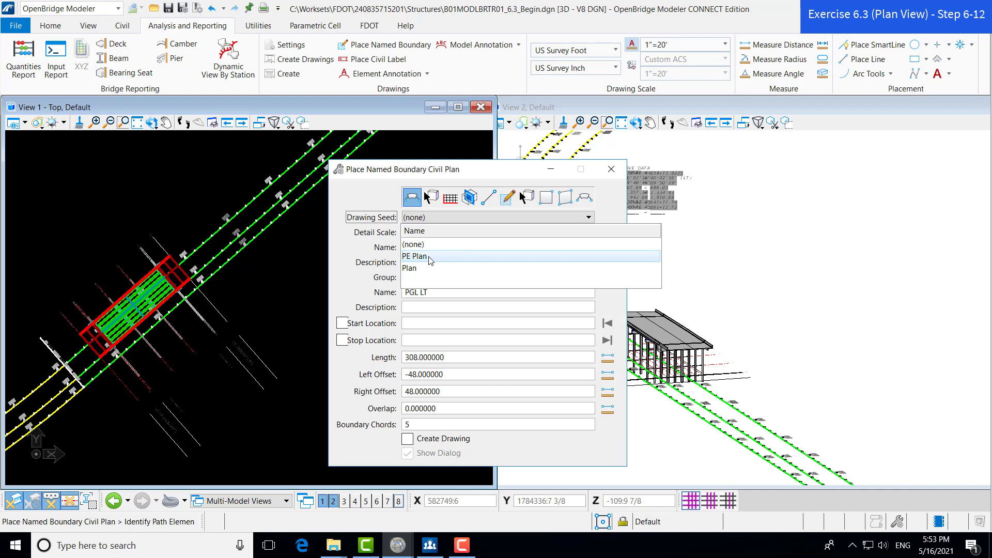
pyautogui.click(429, 260)
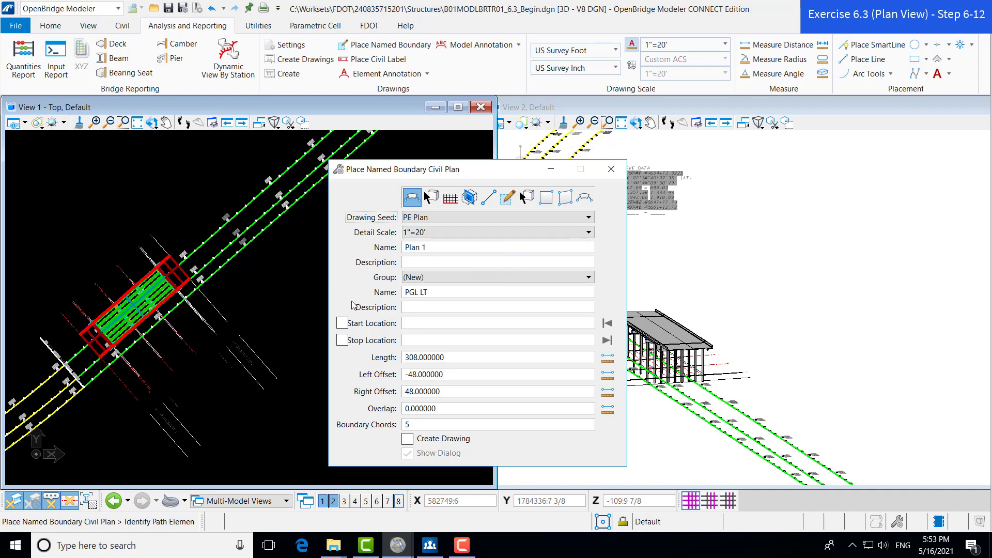
pyautogui.click(407, 360)
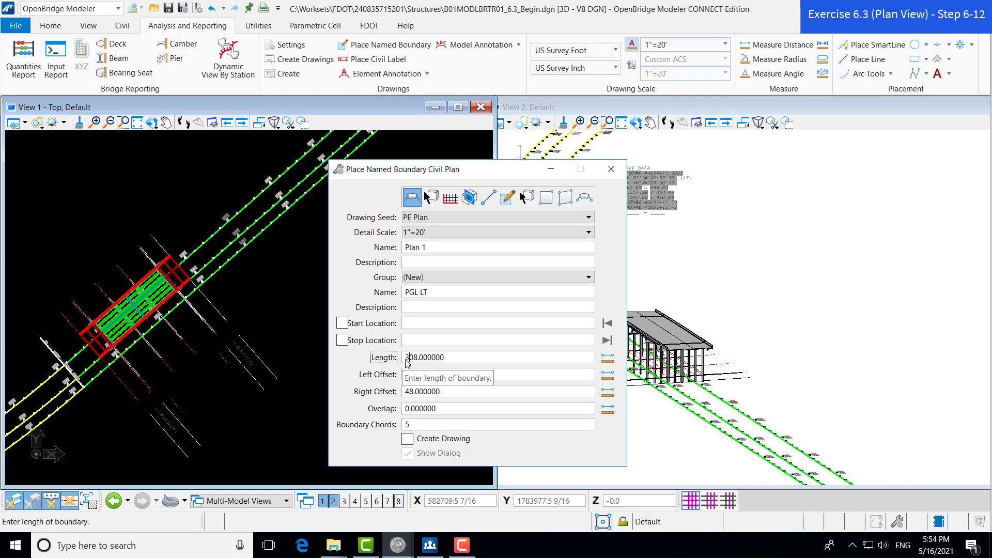
pyautogui.moveTo(450, 358); pyautogui.dragTo(407, 362)
pyautogui.write('250')
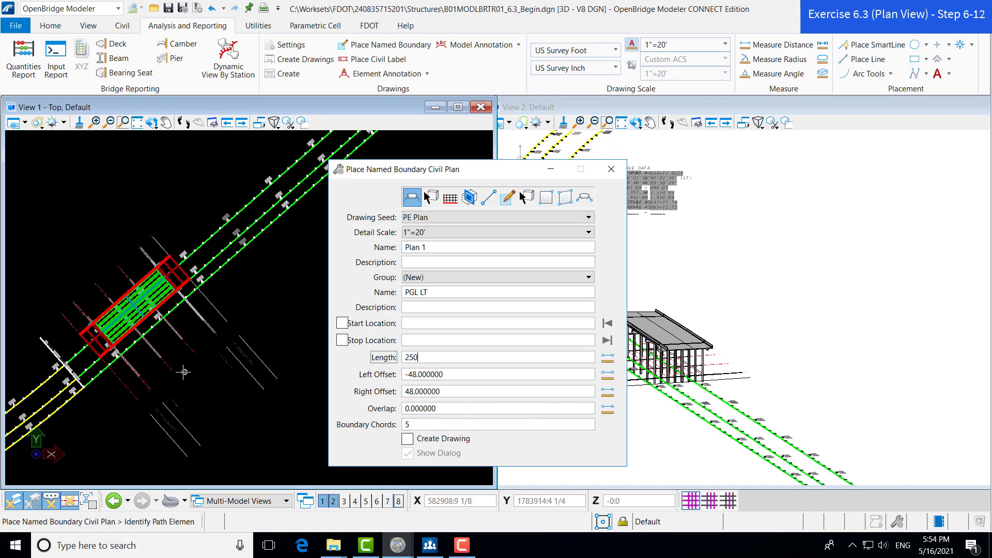
# Place the named boundary along the PGL LT alignment around the bridge, from about station 661+54 to 663+97.
pyautogui.click(78, 348)
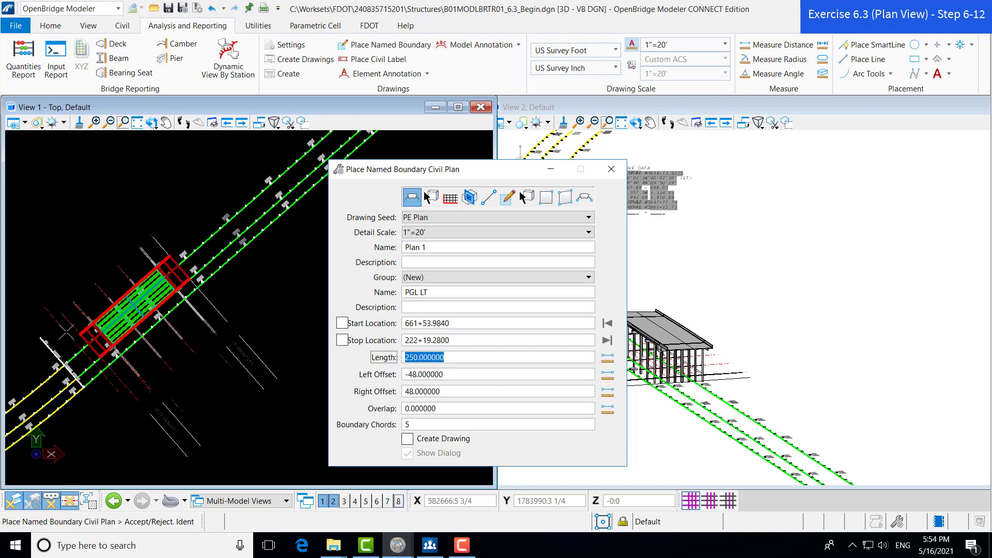
pyautogui.click(66, 332)
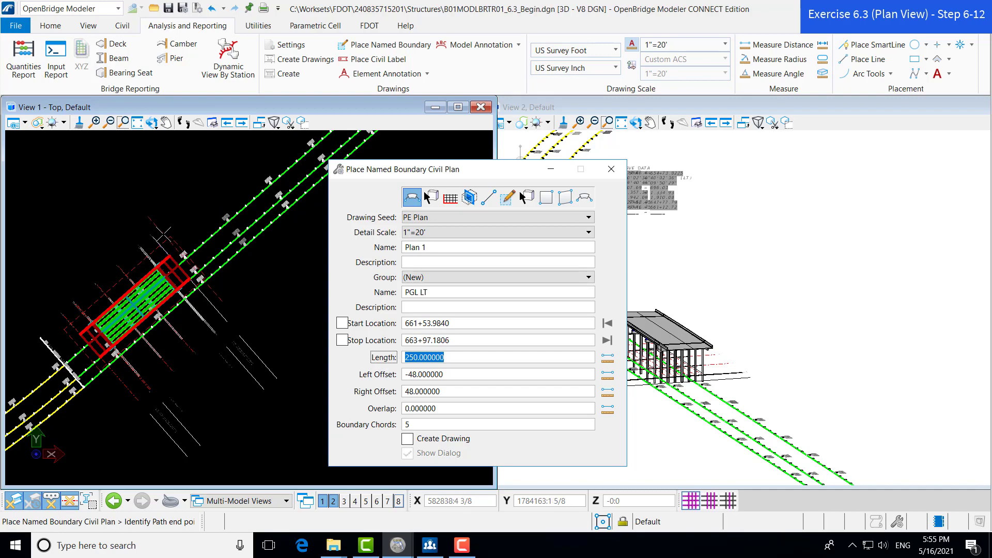
pyautogui.click(163, 235)
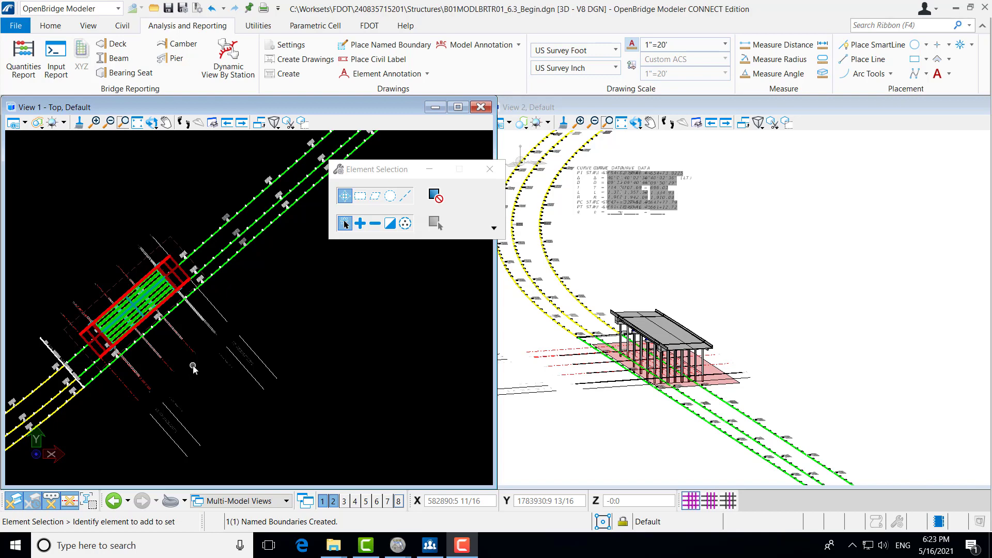
# Open View 3 and shorten View 1 so that both views fit one above the other.
pyautogui.click(344, 502)
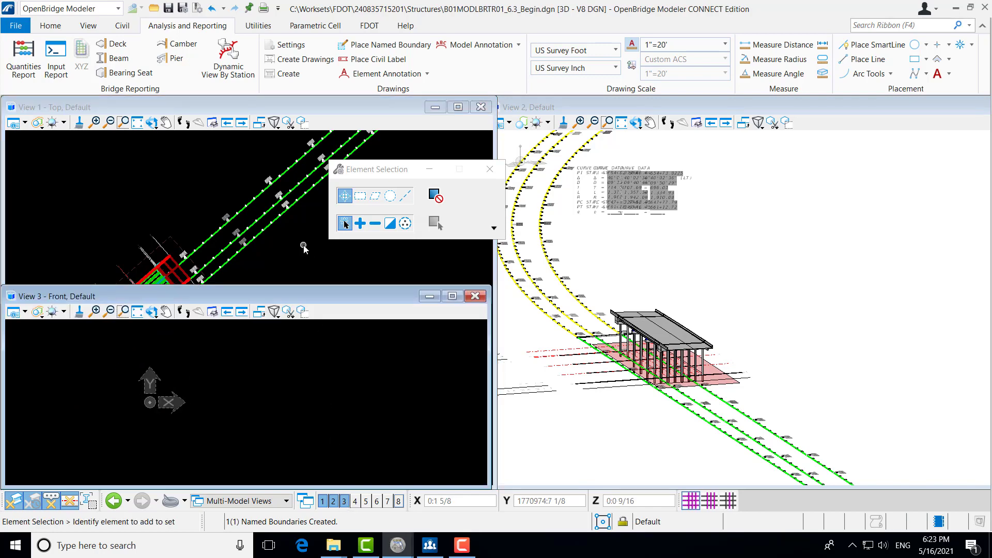
pyautogui.click(252, 111)
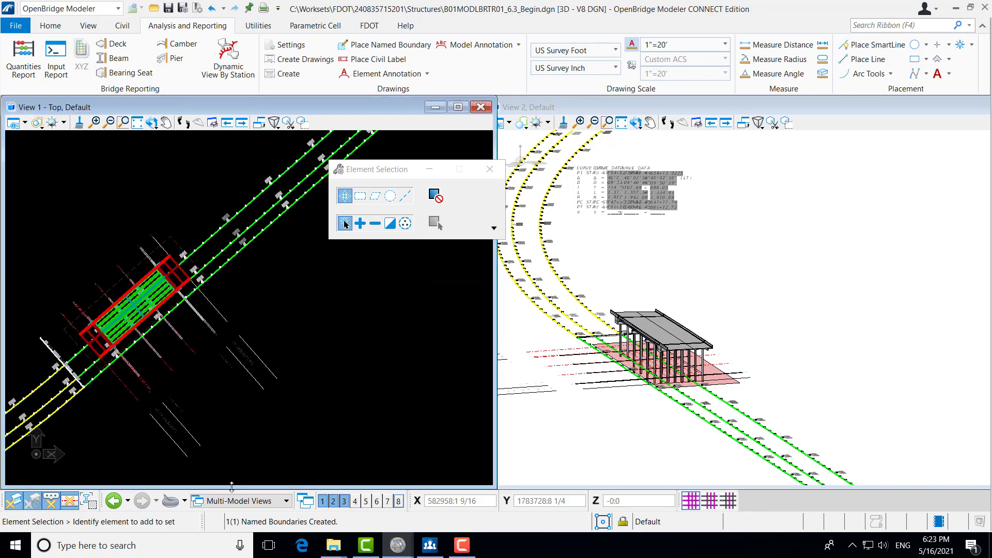
pyautogui.moveTo(235, 460); pyautogui.dragTo(250, 282)
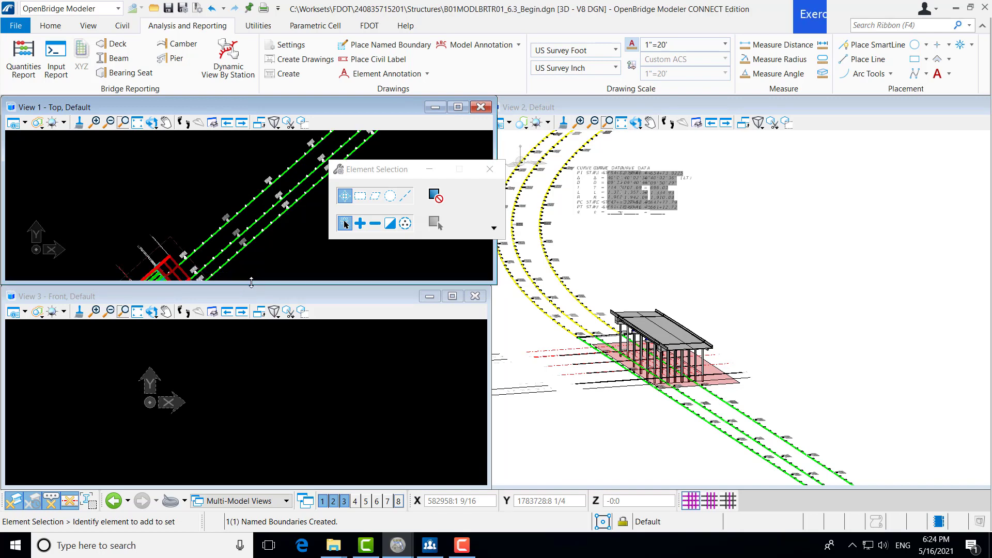
pyautogui.click(232, 423)
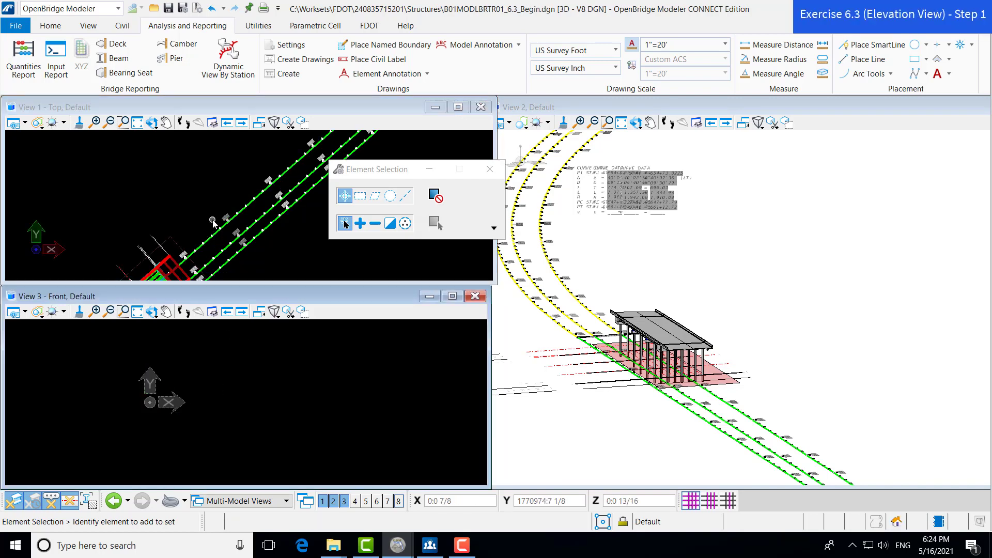
# Open the profile model of the PGL LT alignment in View 3.
pyautogui.click(122, 27)
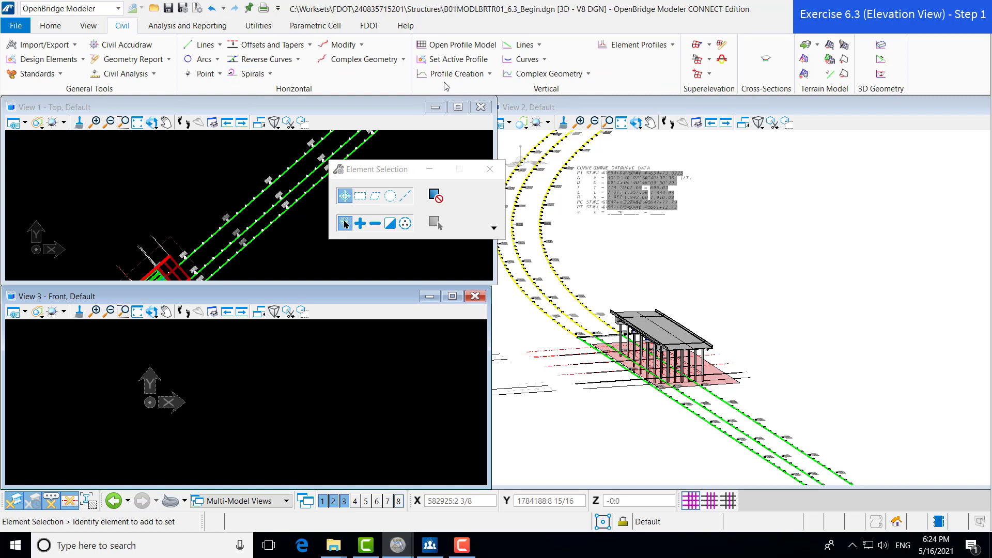
pyautogui.click(466, 47)
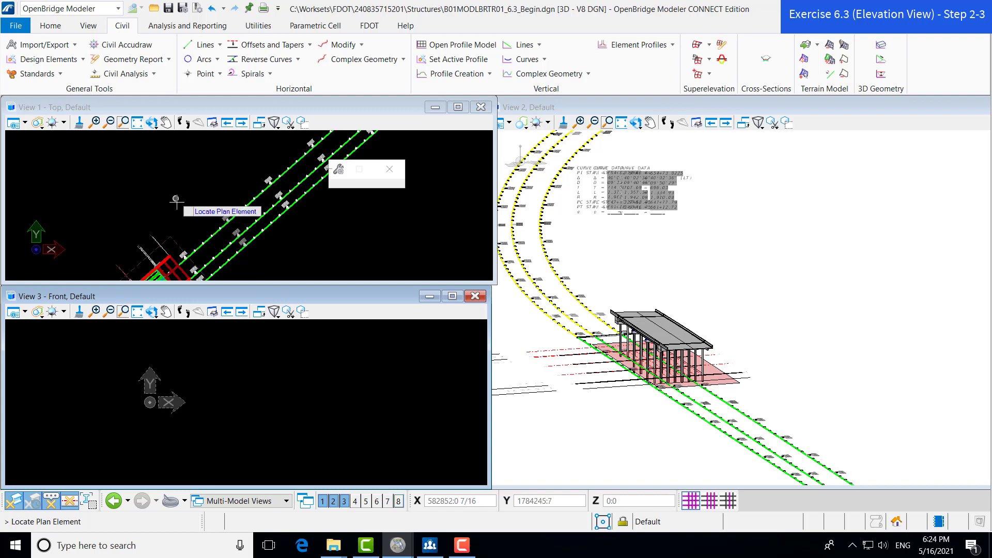
pyautogui.click(204, 241)
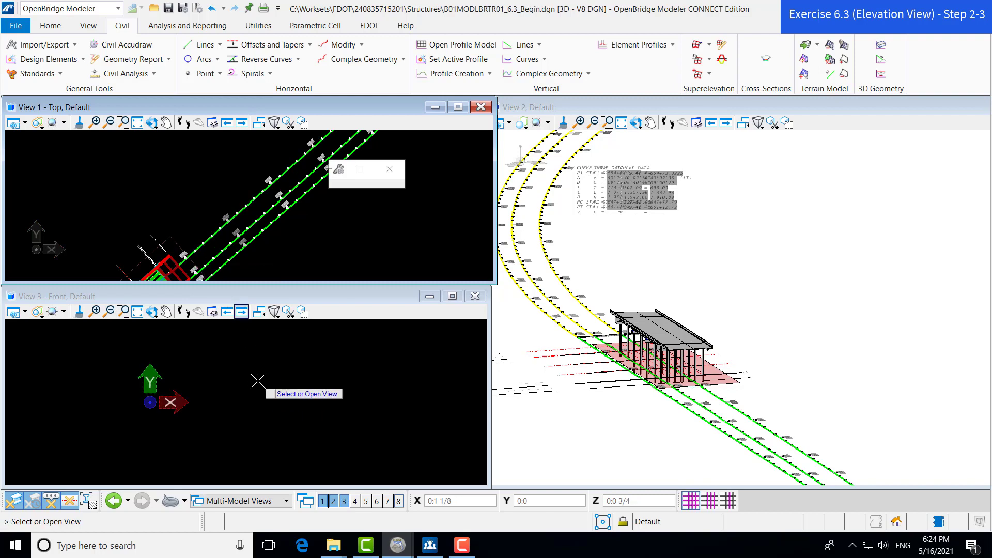
pyautogui.click(258, 382)
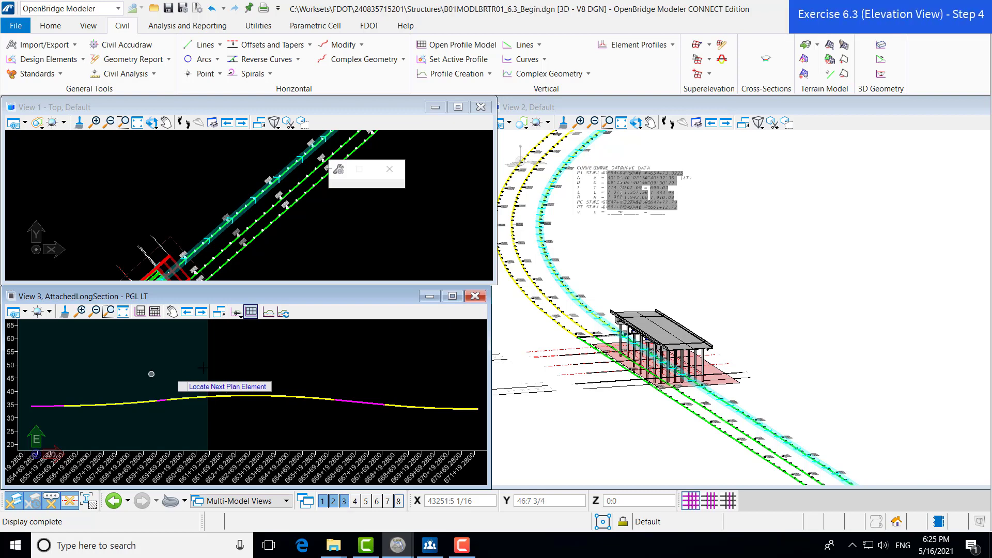
# Create a 3D cut by corners around the bridge in the profile view, about station 660+31 to 664+78 and elevation 19 to 53.
pyautogui.click(269, 312)
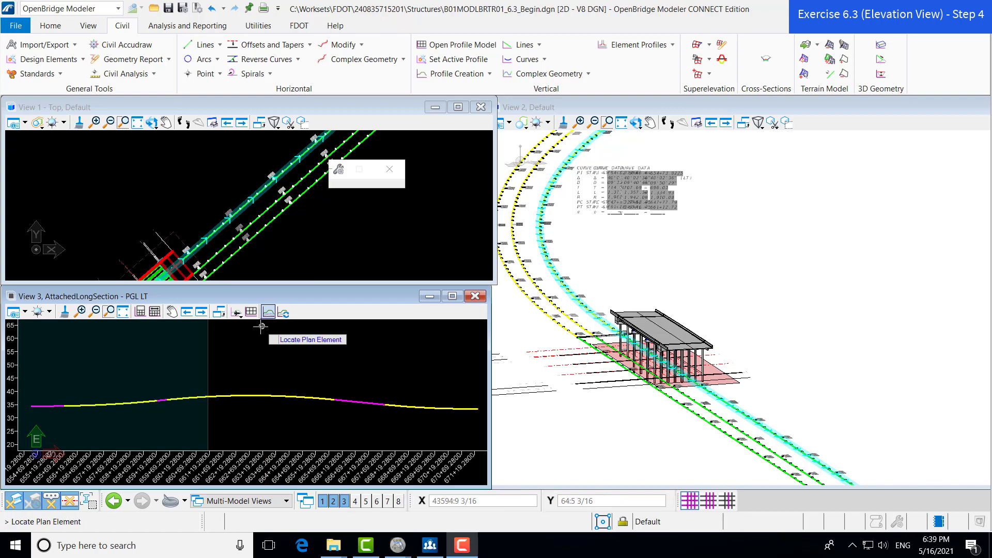
pyautogui.click(50, 26)
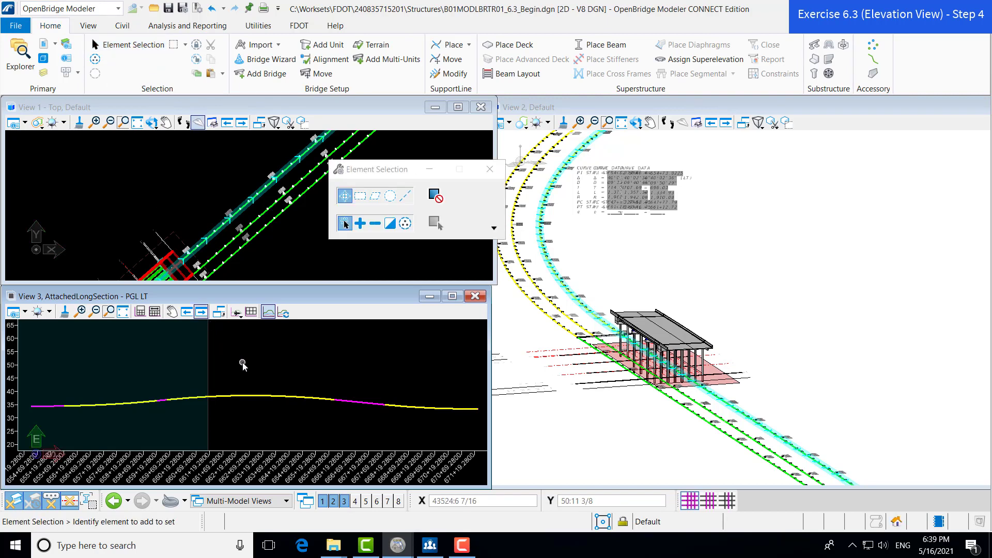
pyautogui.click(269, 312)
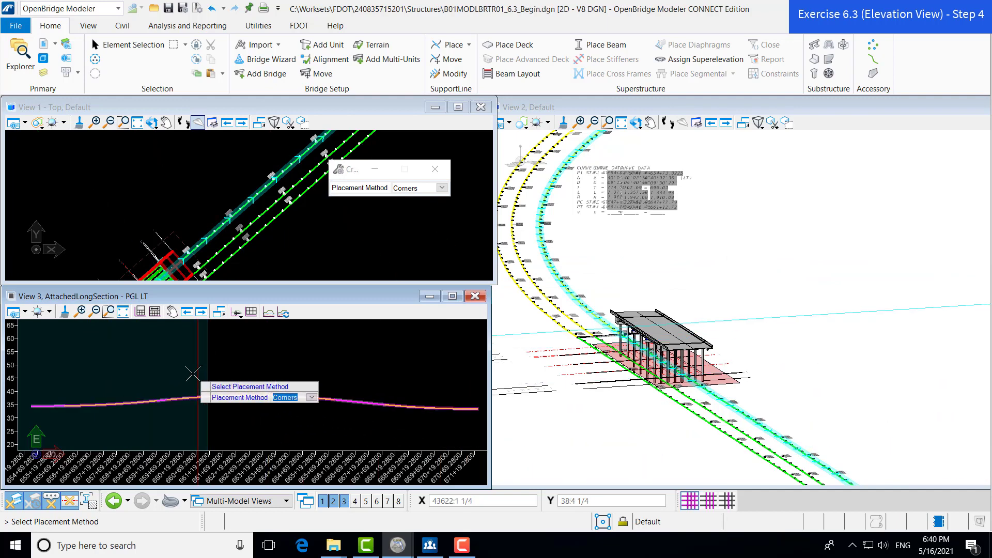
pyautogui.press('Down')
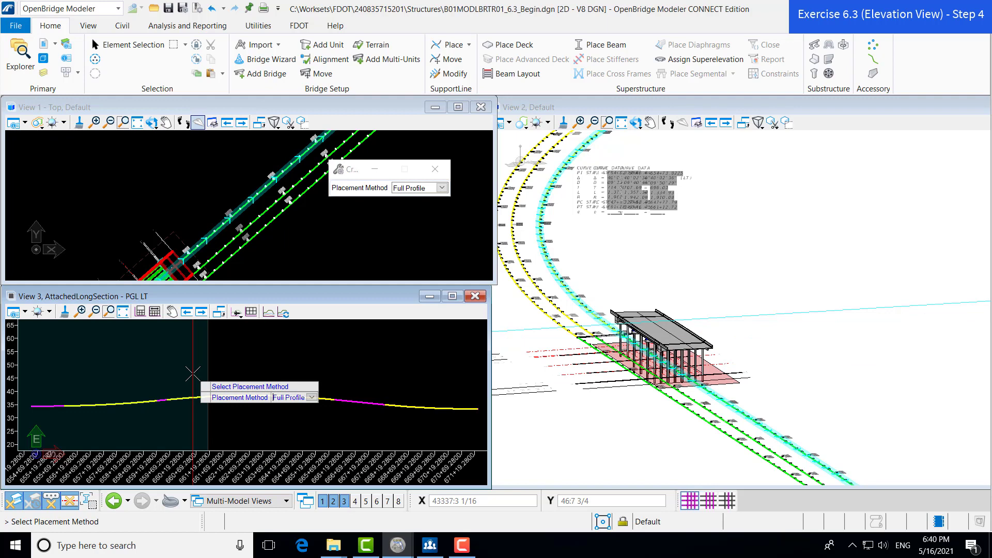
pyautogui.press('Up')
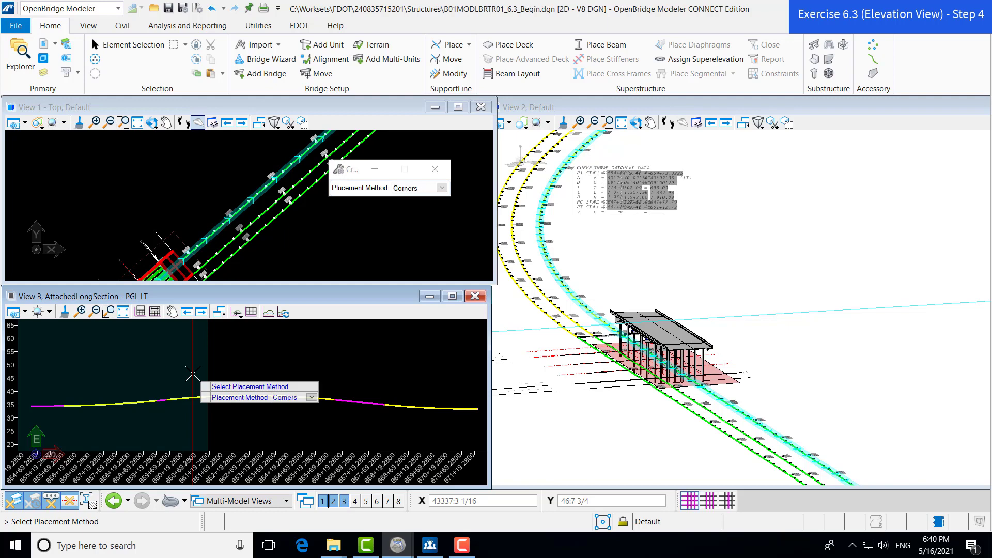
pyautogui.click(121, 353)
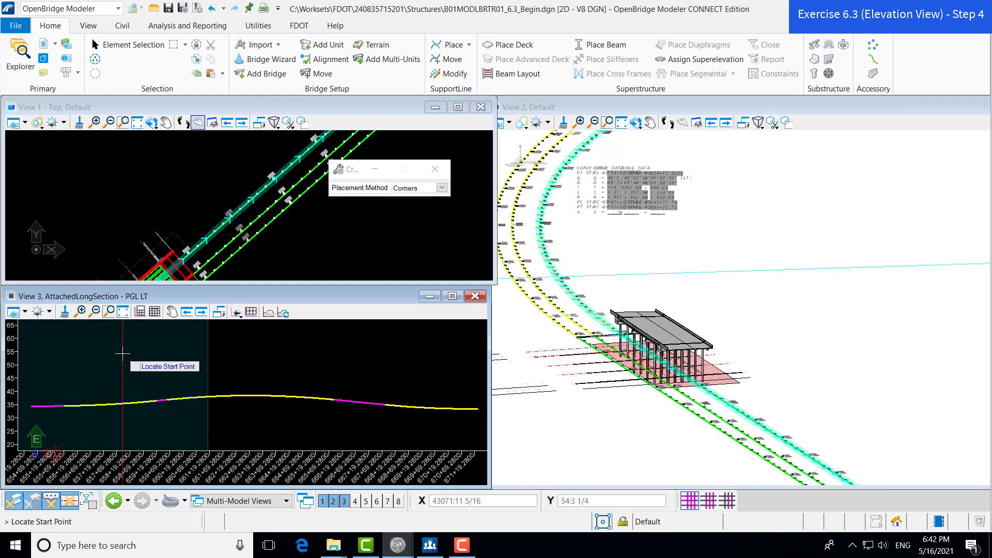
pyautogui.click(186, 357)
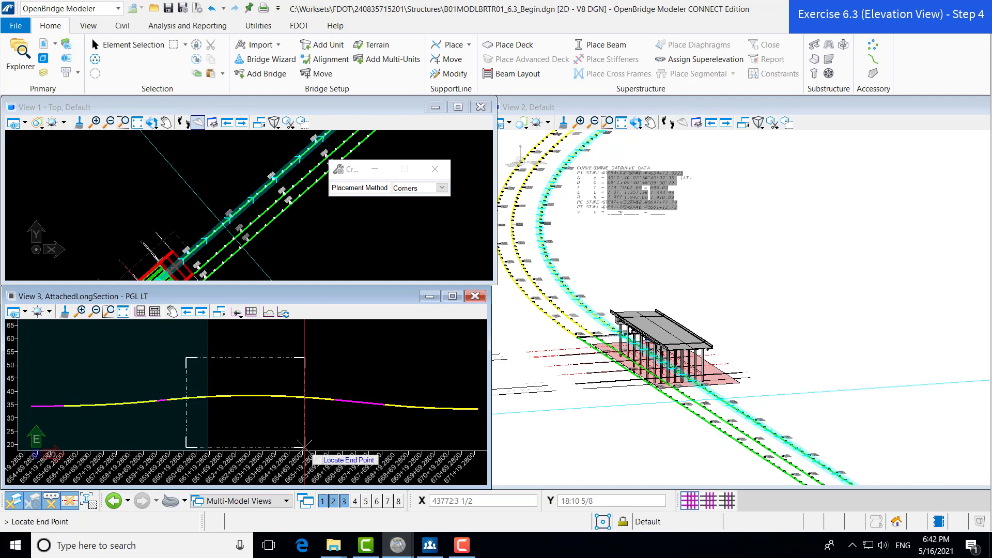
pyautogui.click(305, 444)
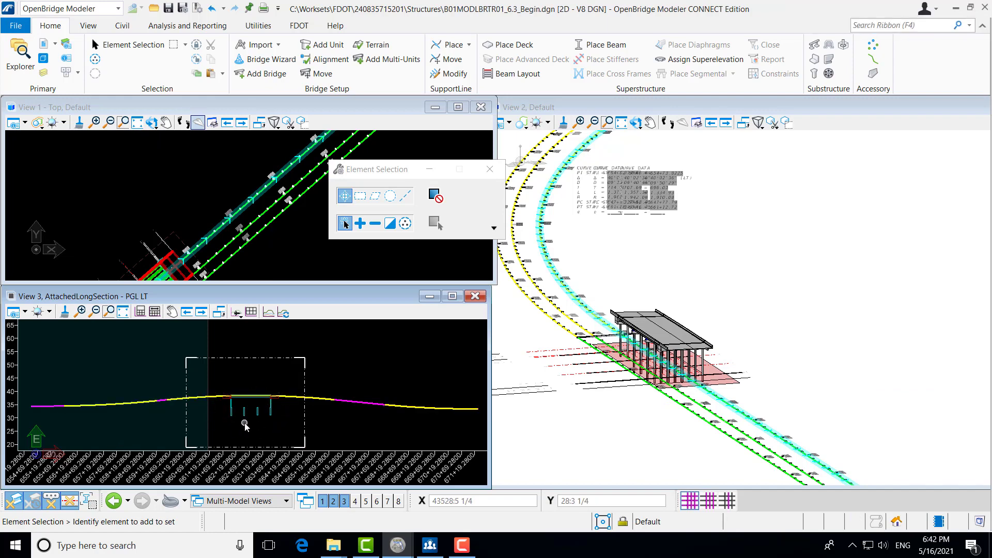
# Set the 3D cut volume's cut offset to 4' 6" and refresh the cut in the profile view.
pyautogui.scroll(2, 245, 424)
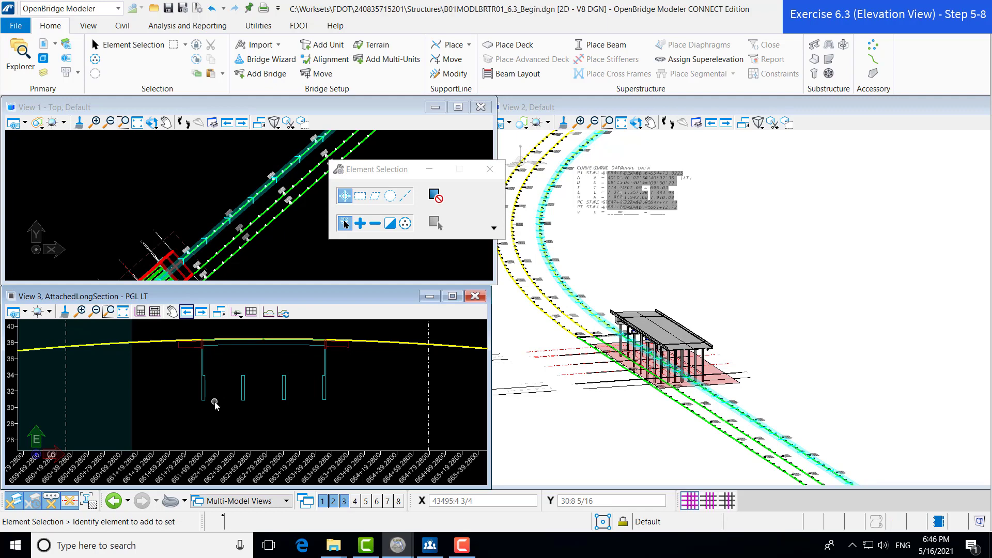
pyautogui.click(66, 61)
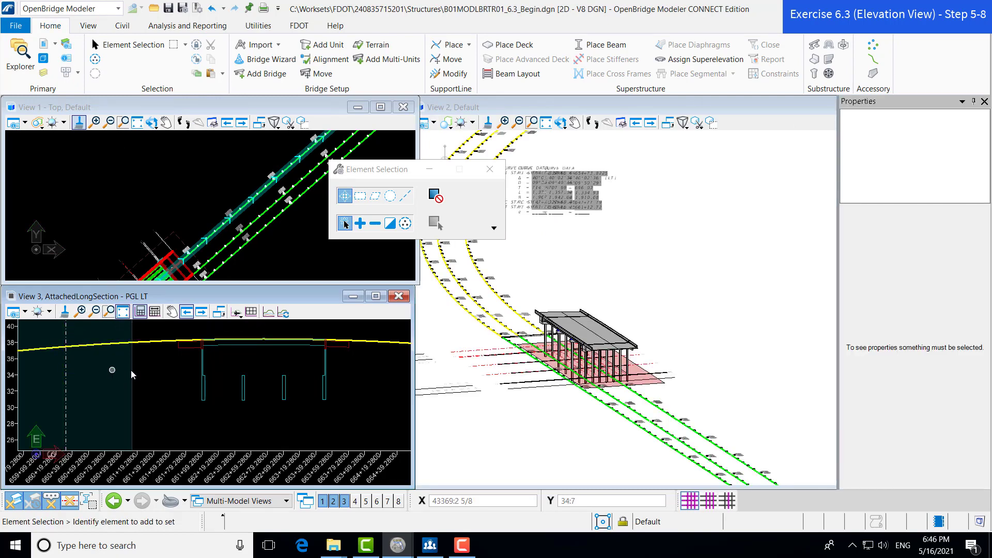
pyautogui.scroll(-2, 131, 370)
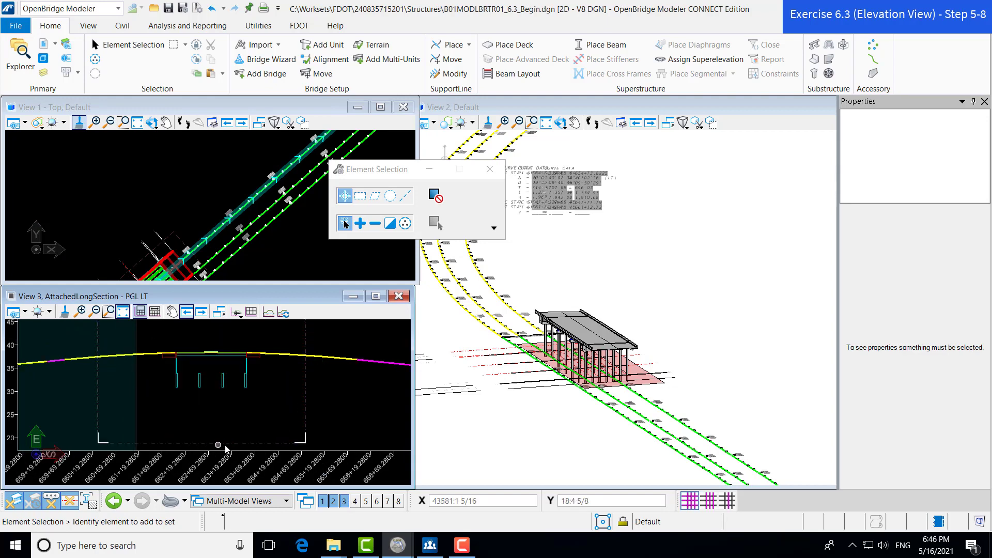
pyautogui.click(308, 391)
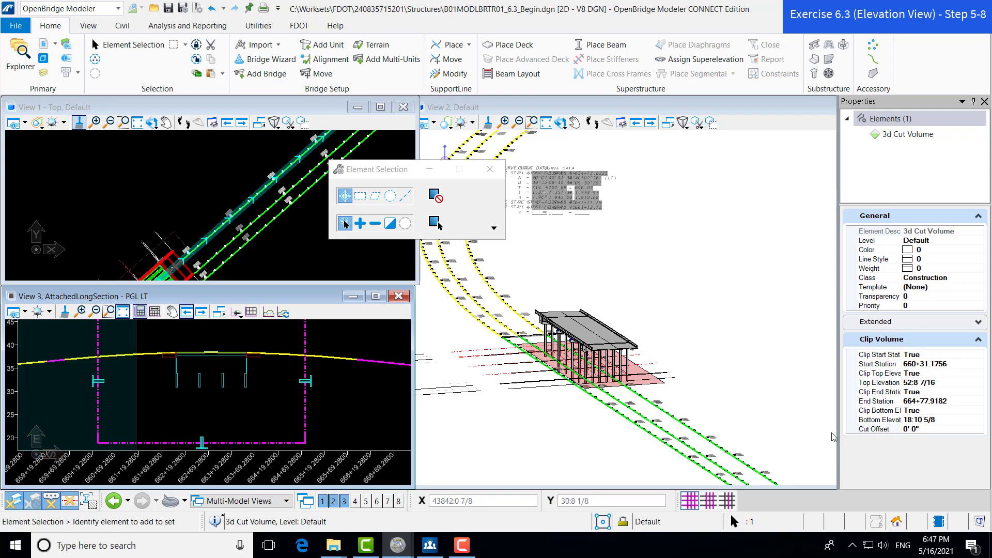
pyautogui.click(908, 430)
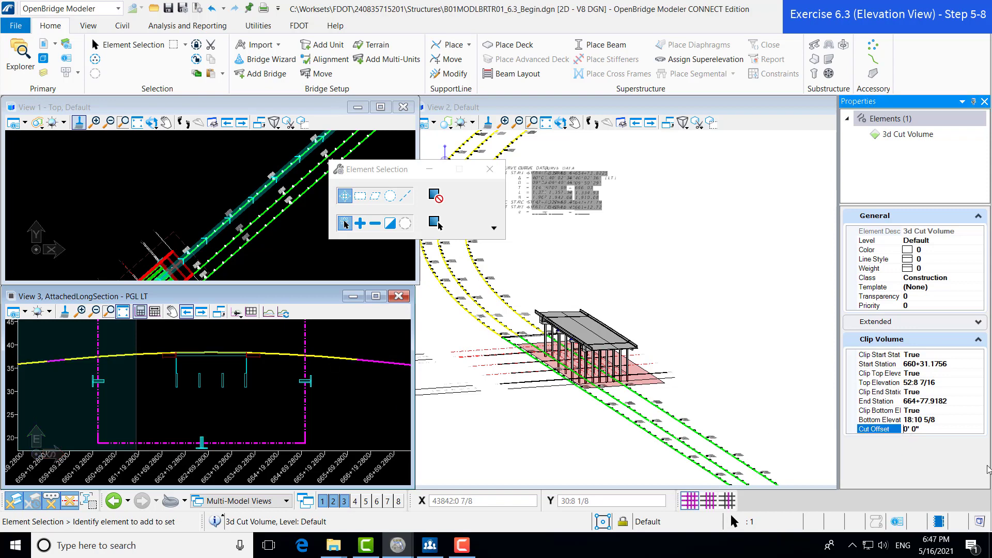
pyautogui.write('4')
pyautogui.press('Delete')
pyautogui.write('6')
pyautogui.press('Return')
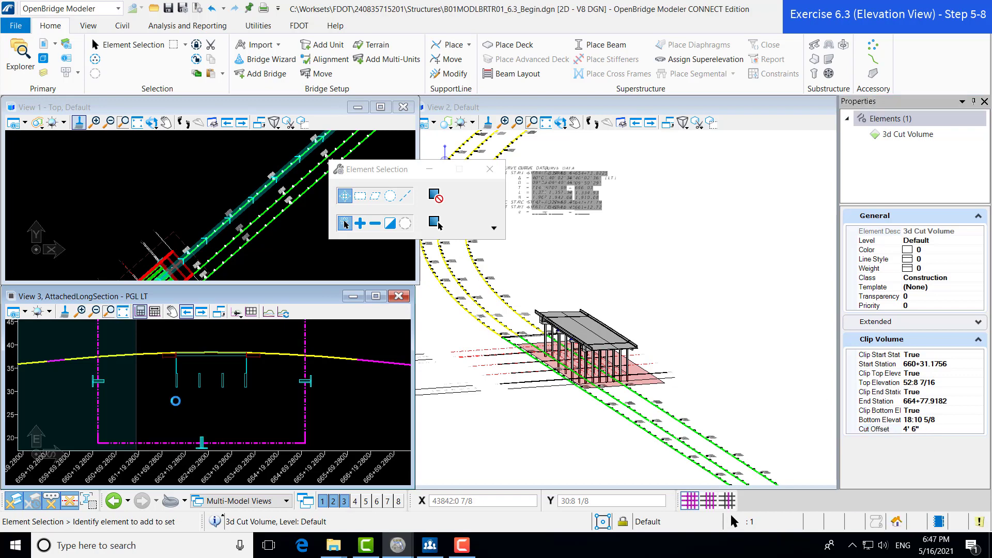
pyautogui.click(323, 341)
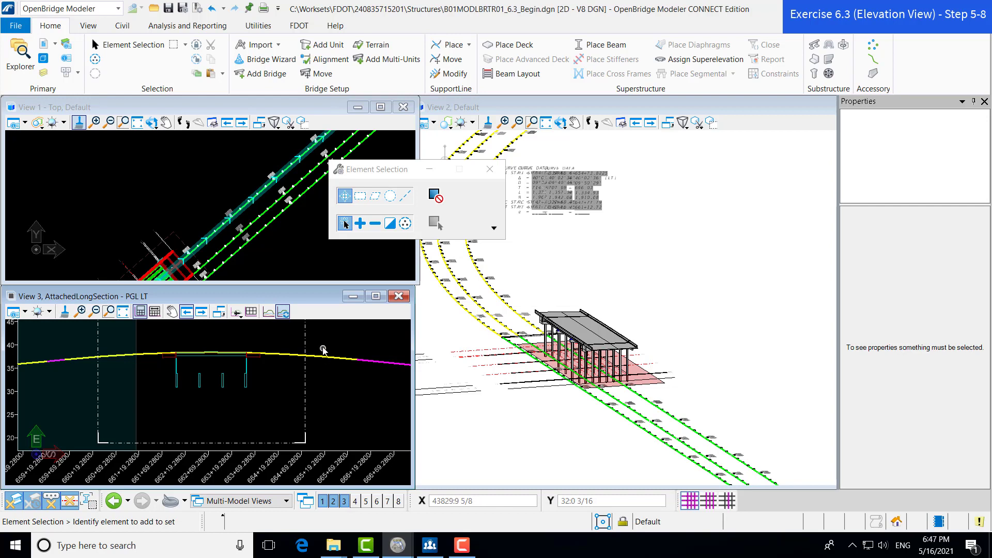
pyautogui.click(283, 315)
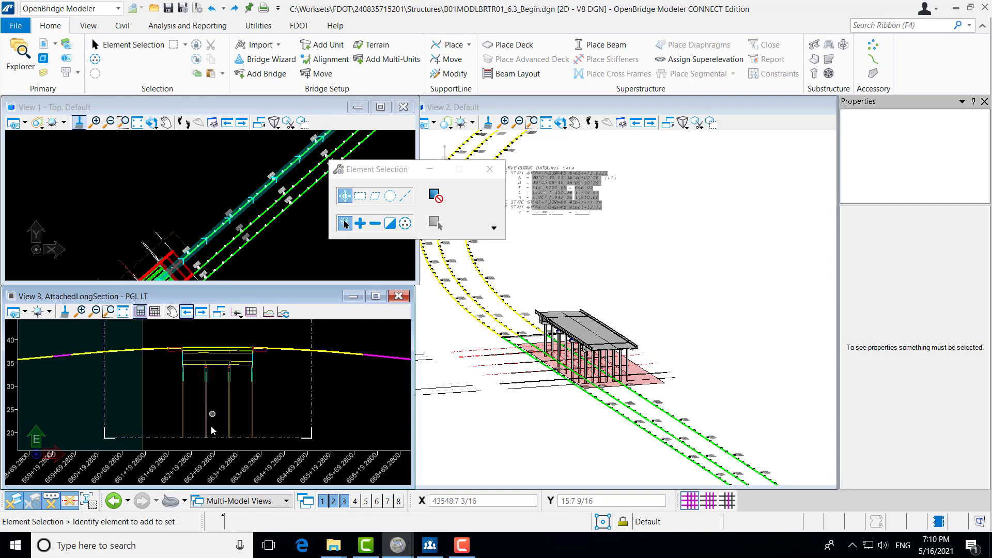
# Lower the bottom edge of the 3D cut volume below the pile tips to an elevation of about 18:3 1/8.
pyautogui.click(308, 438)
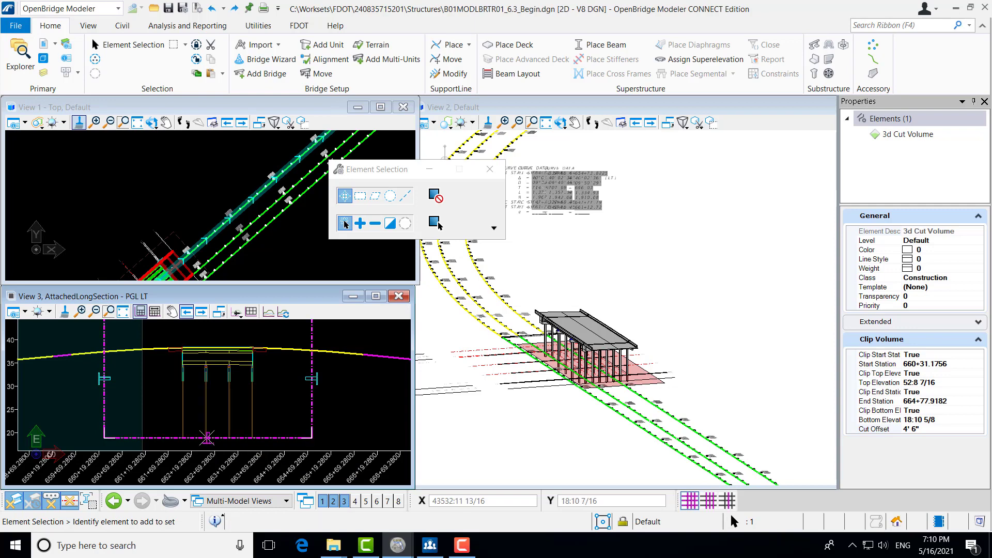
pyautogui.scroll(5, 206, 437)
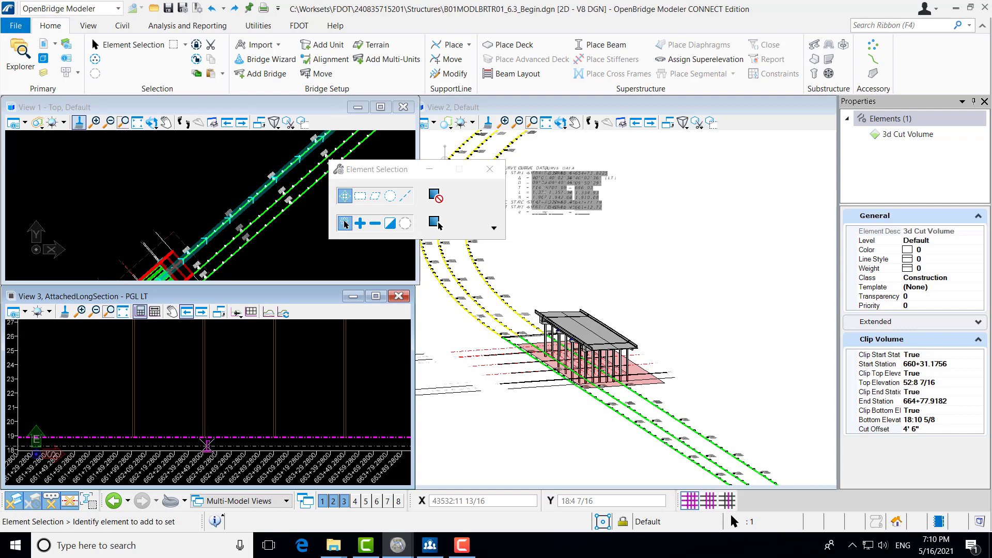
pyautogui.click(207, 446)
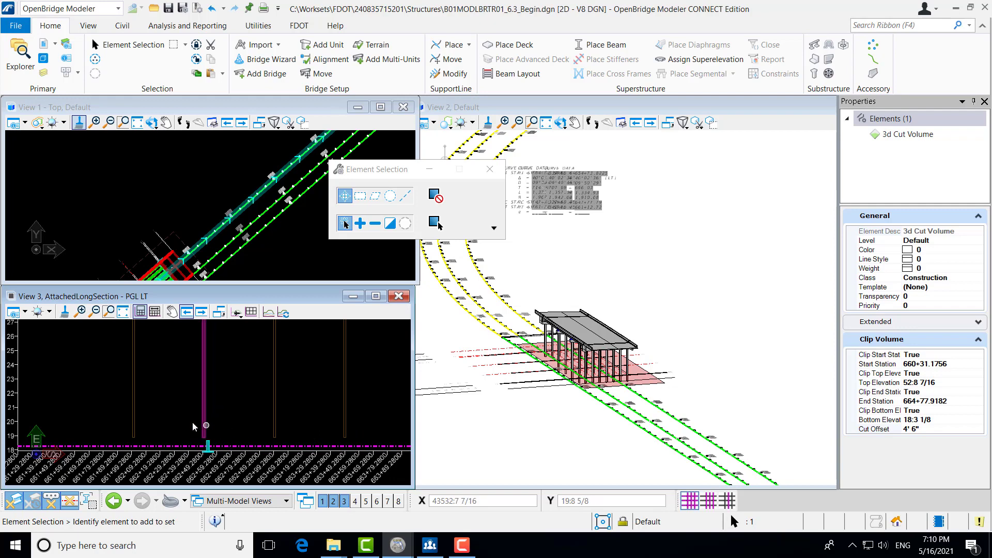
pyautogui.scroll(-2, 172, 423)
pyautogui.scroll(-2, 172, 423)
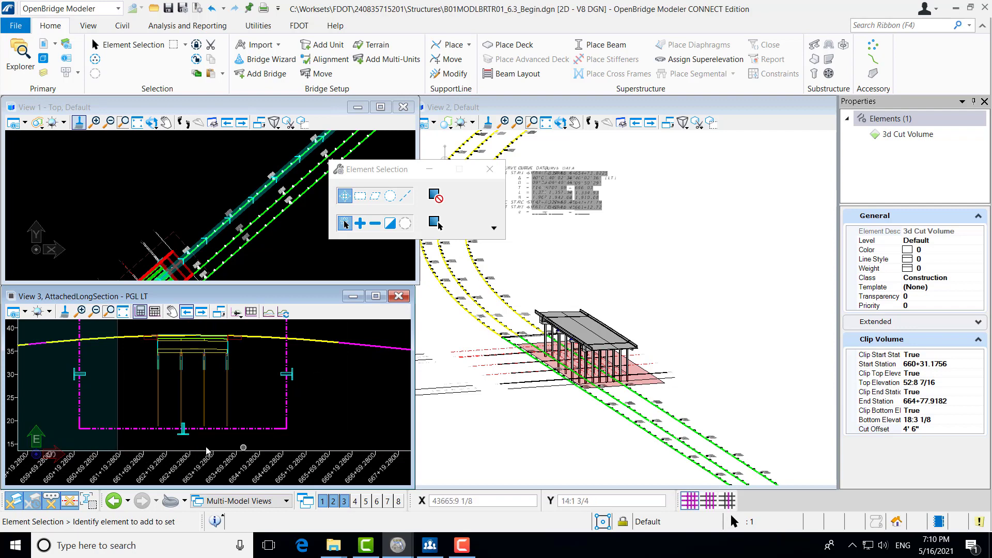
pyautogui.scroll(-2, 200, 444)
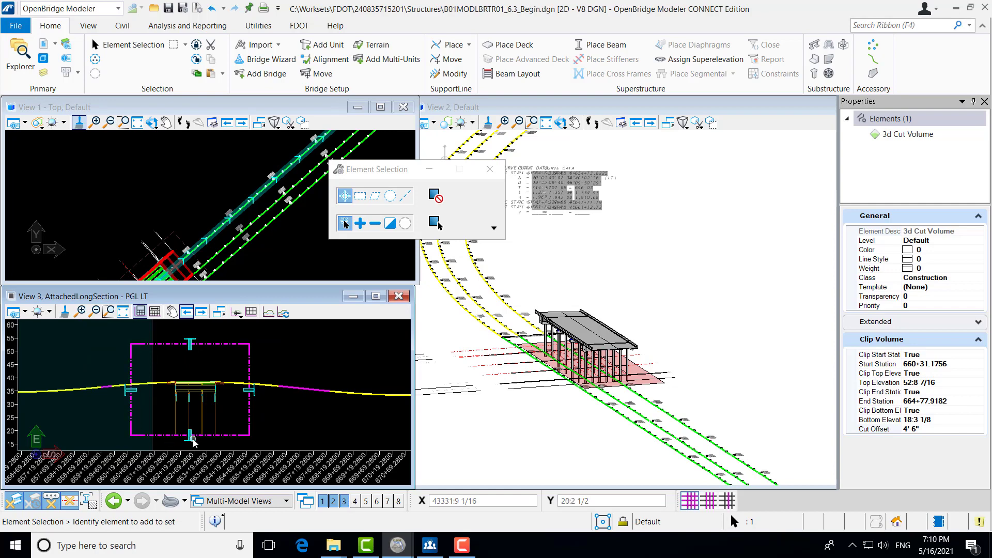
pyautogui.click(264, 413)
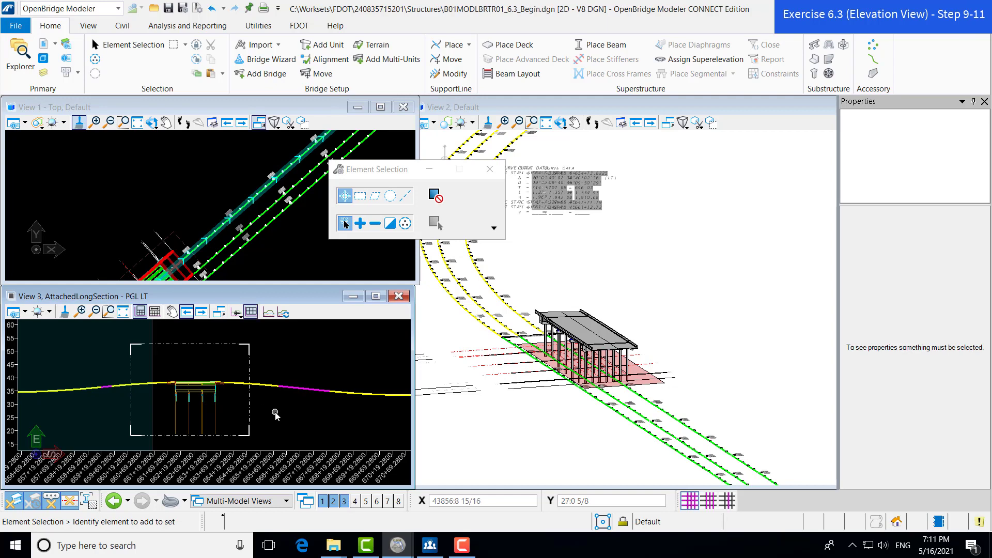
# Set up a civil profile named boundary from the PGL LT plan group with the PE Elevation drawing seed.
pyautogui.click(180, 27)
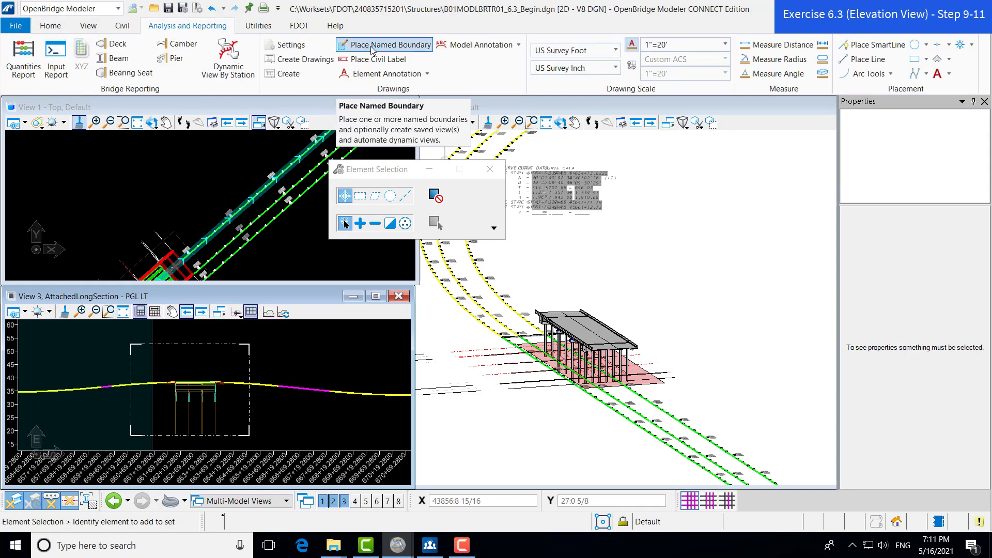
pyautogui.click(399, 46)
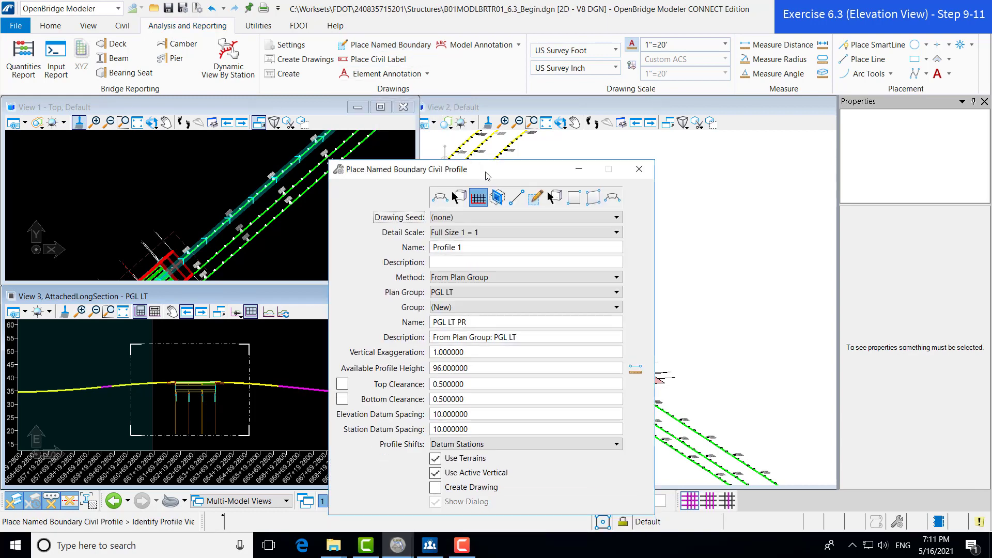
pyautogui.moveTo(487, 176); pyautogui.dragTo(546, 132)
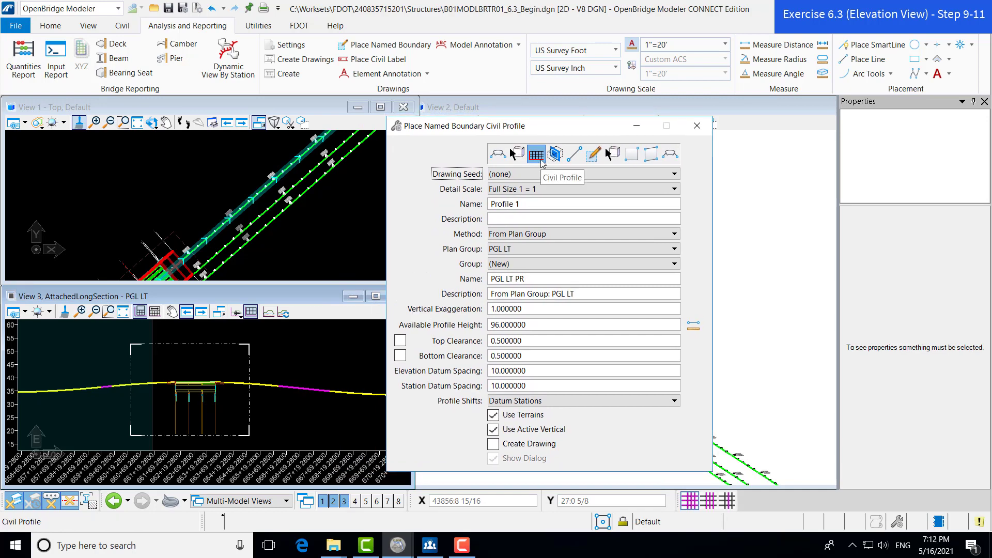
pyautogui.click(541, 162)
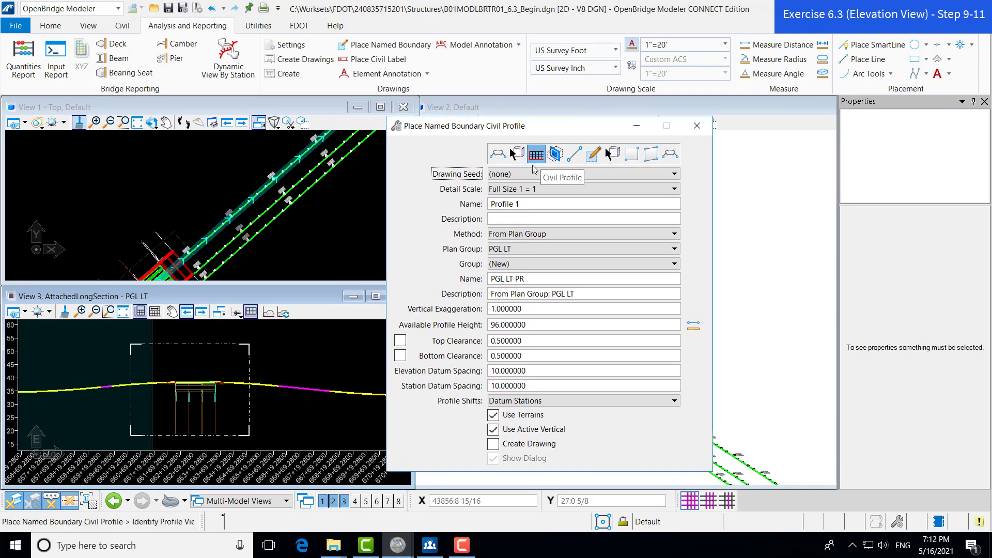
pyautogui.click(496, 176)
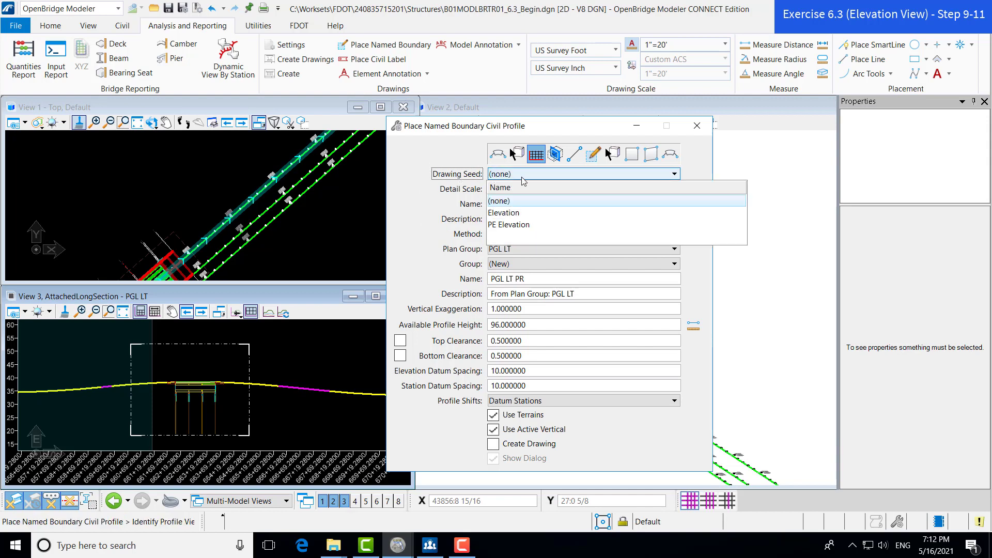
pyautogui.click(534, 225)
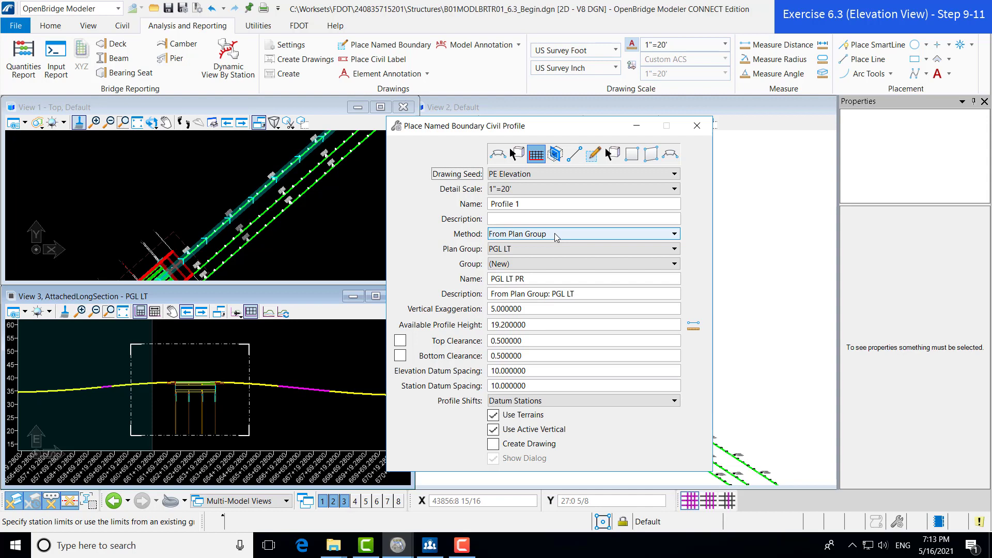
pyautogui.click(516, 250)
pyautogui.click(516, 249)
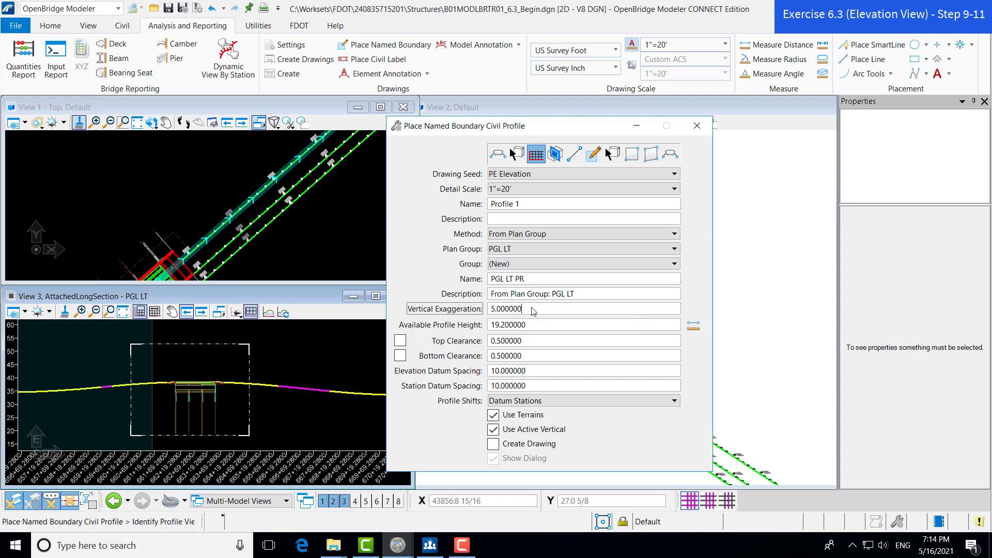
# Set the profile boundary's vertical exaggeration to 1 and enable drawing creation.
pyautogui.moveTo(557, 310); pyautogui.dragTo(468, 310)
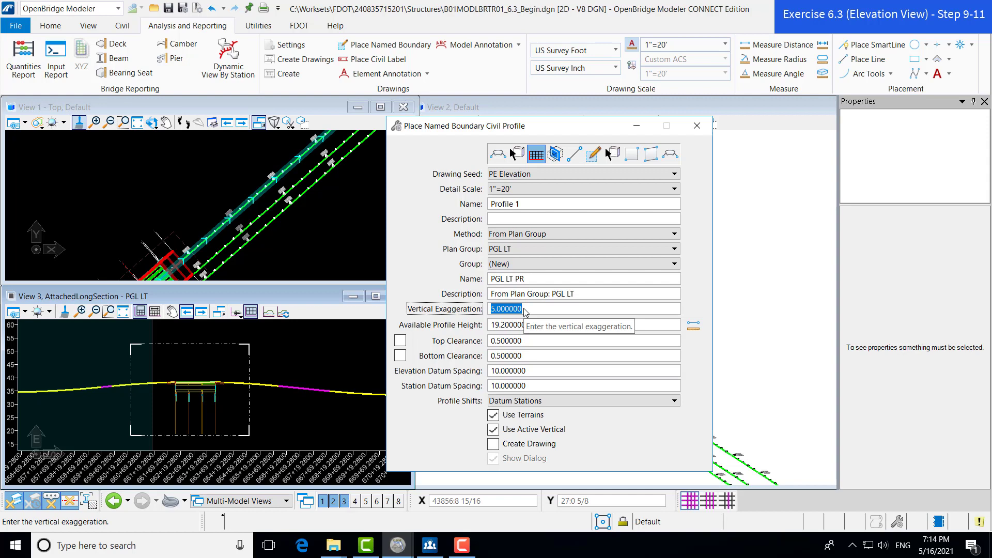
pyautogui.write('1')
pyautogui.press('Return')
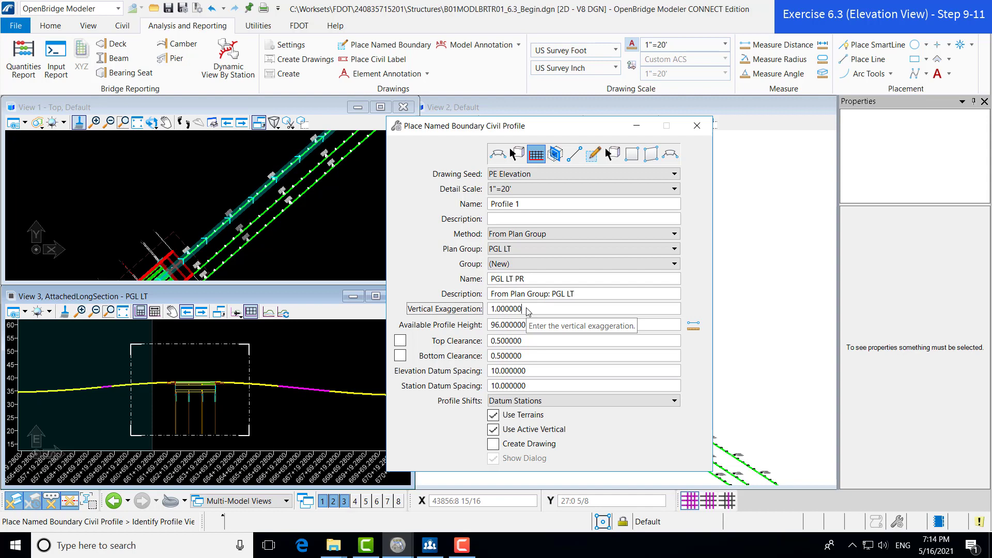
pyautogui.click(421, 268)
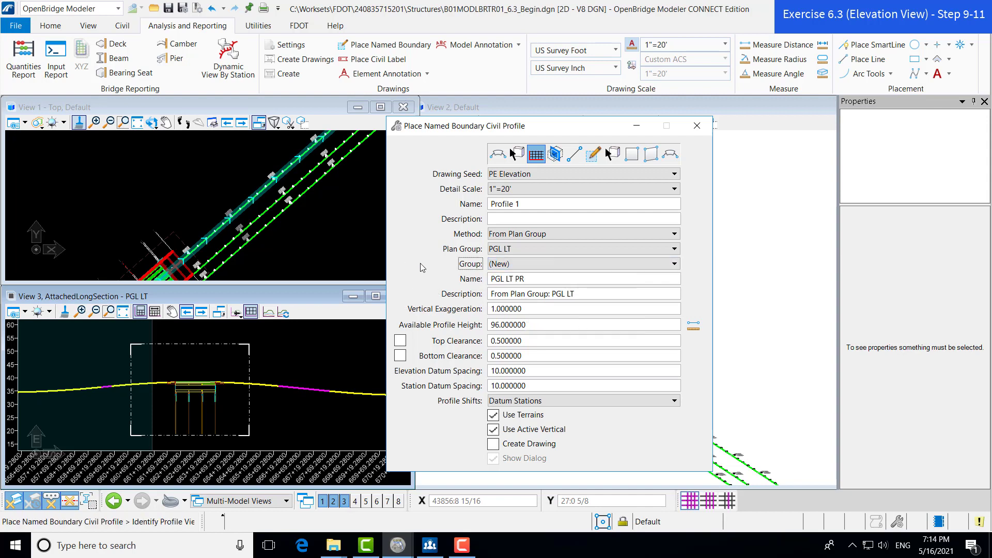
pyautogui.click(418, 348)
pyautogui.click(493, 445)
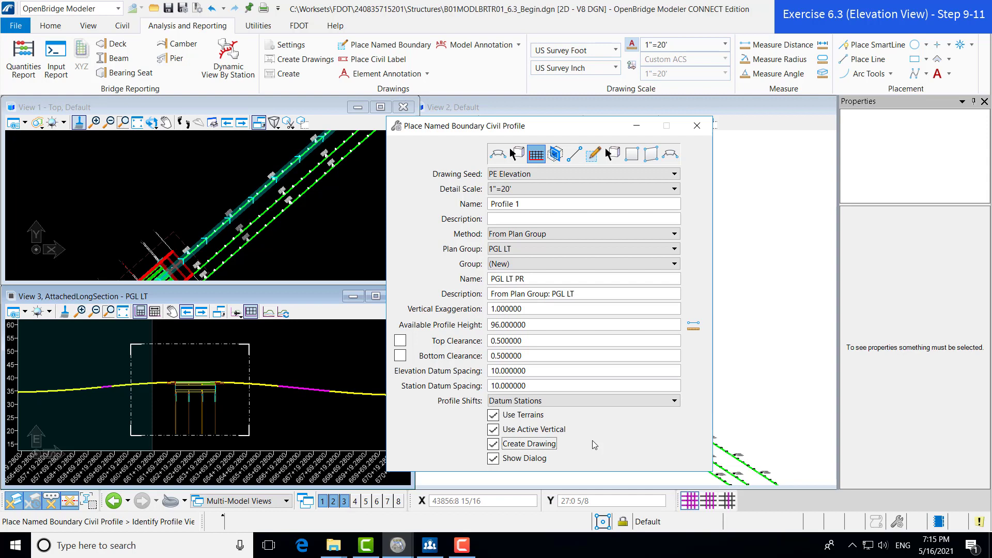
# Place the profile named boundary around the bridge in the PGL LT profile view.
pyautogui.click(240, 385)
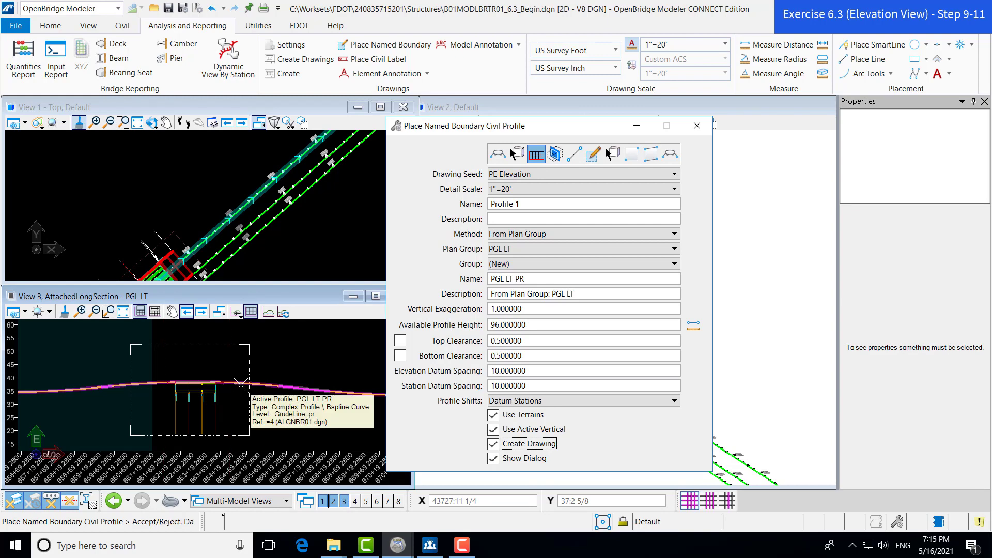
pyautogui.scroll(-2, 240, 385)
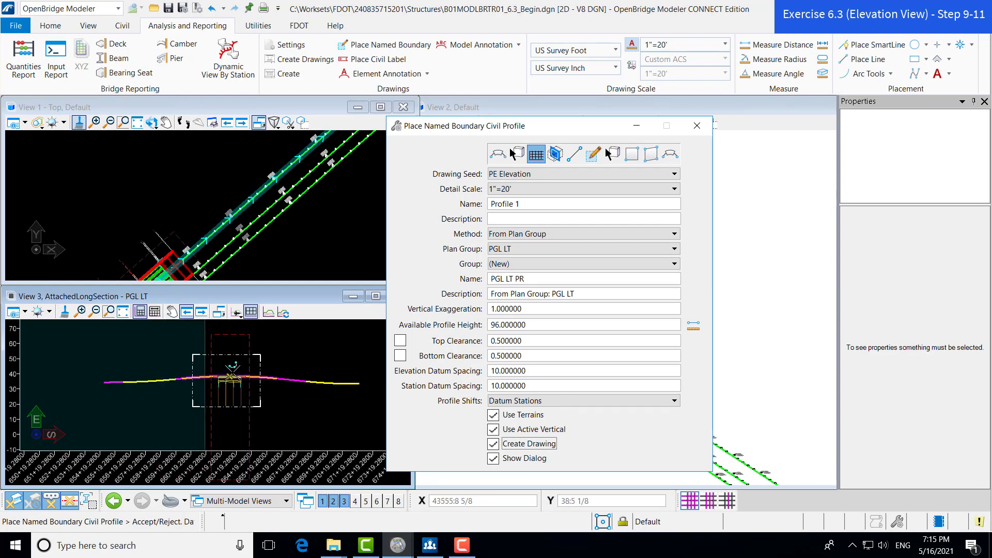
pyautogui.scroll(2, 237, 355)
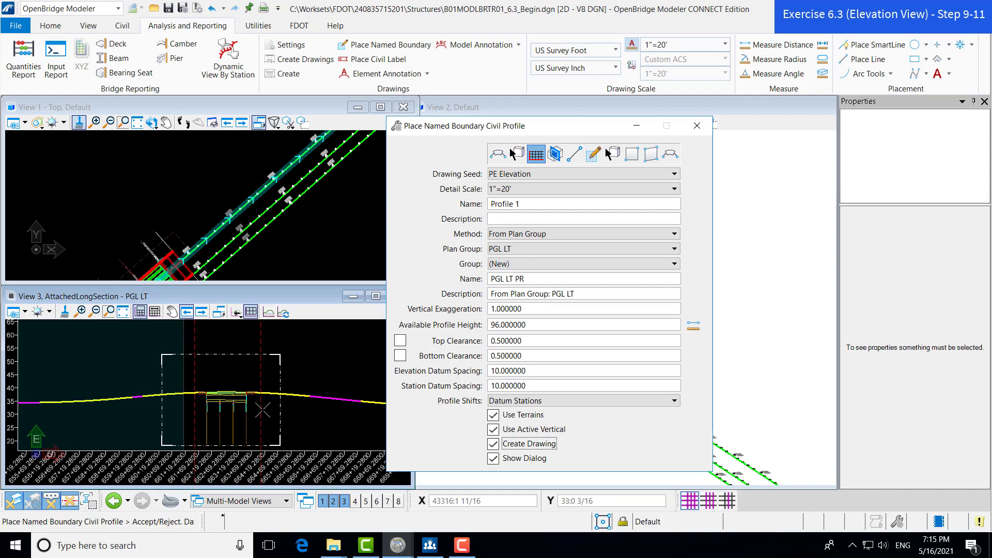
pyautogui.click(314, 363)
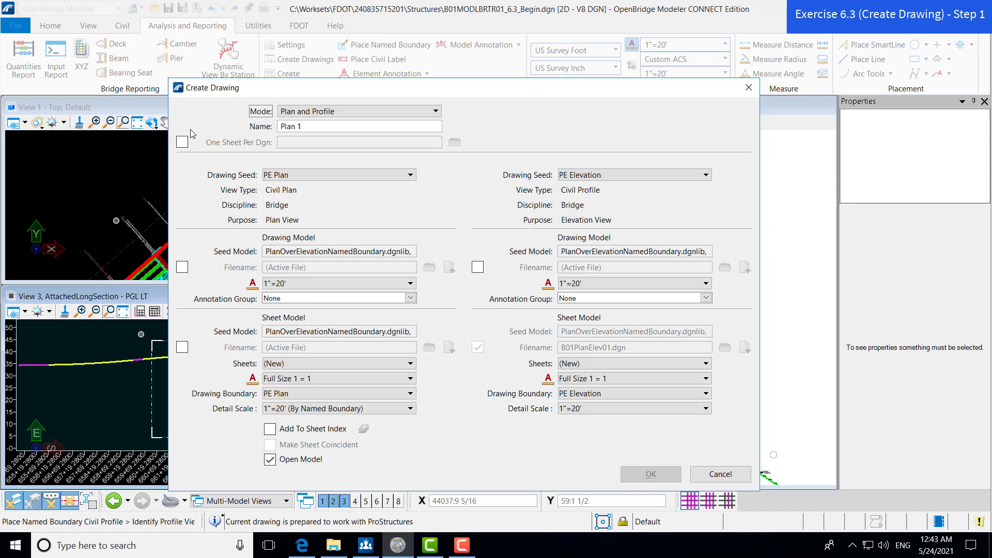
# Configure the drawing in Plan and Profile mode with the name Plan and Elevation, keeping the PE Plan seed for the plan.
pyautogui.click(300, 116)
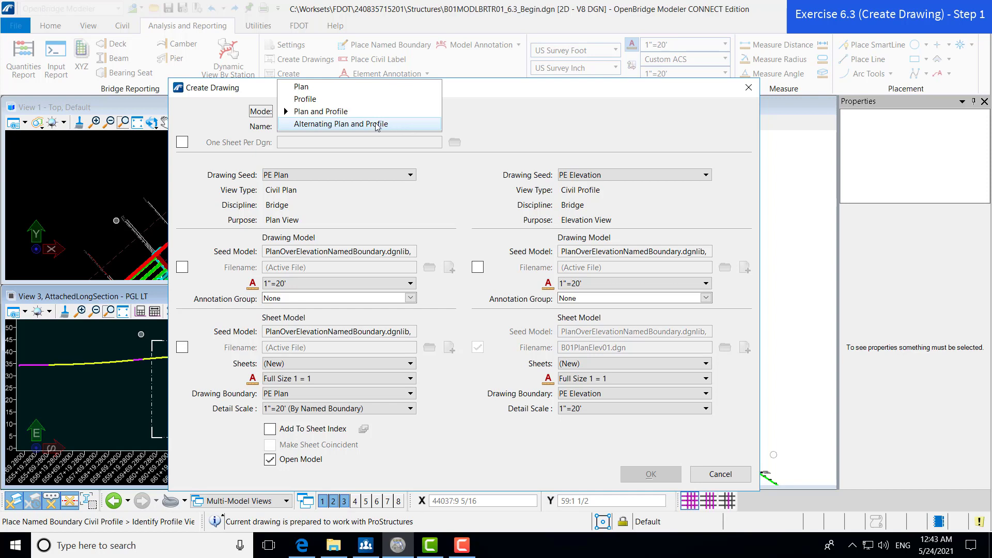
pyautogui.click(347, 111)
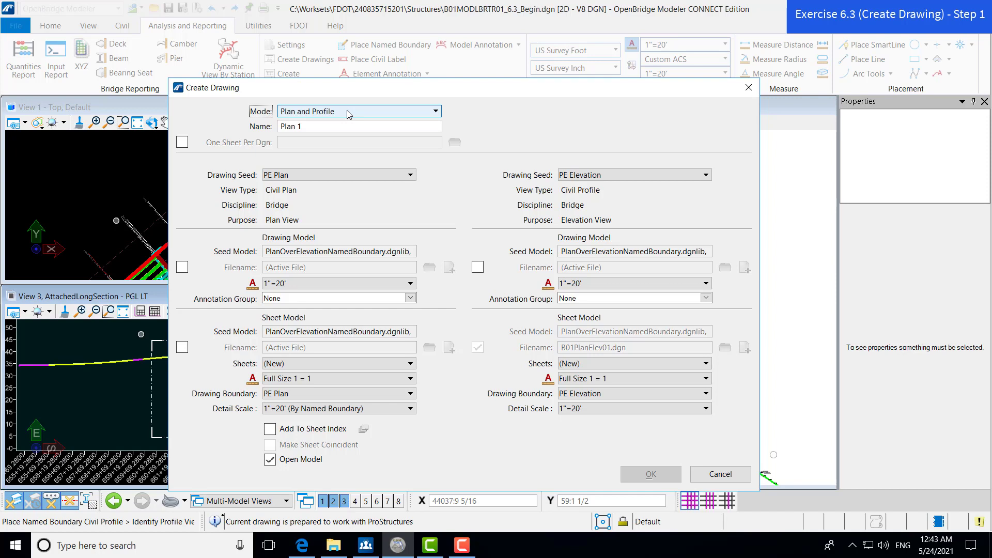
pyautogui.click(314, 126)
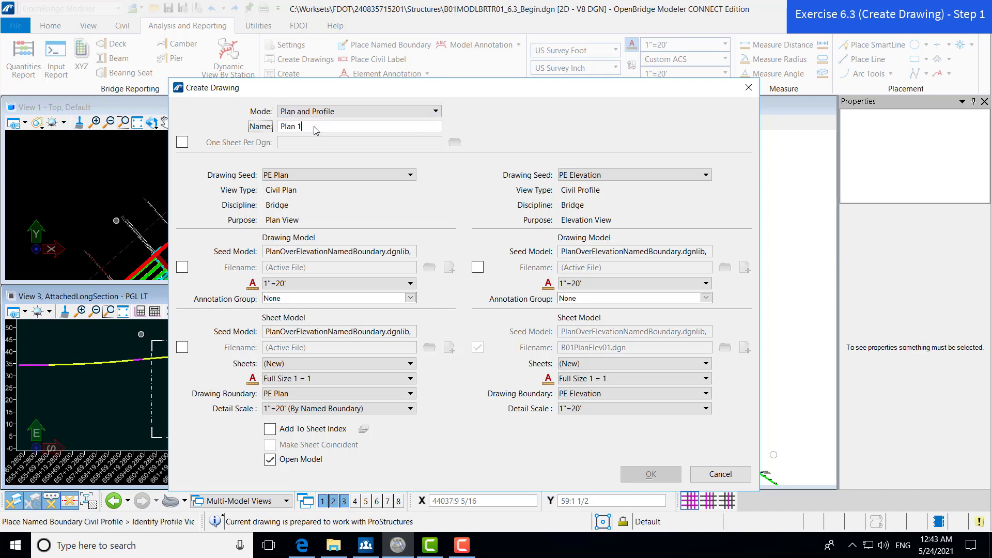
pyautogui.press('BackSpace')
pyautogui.write('and')
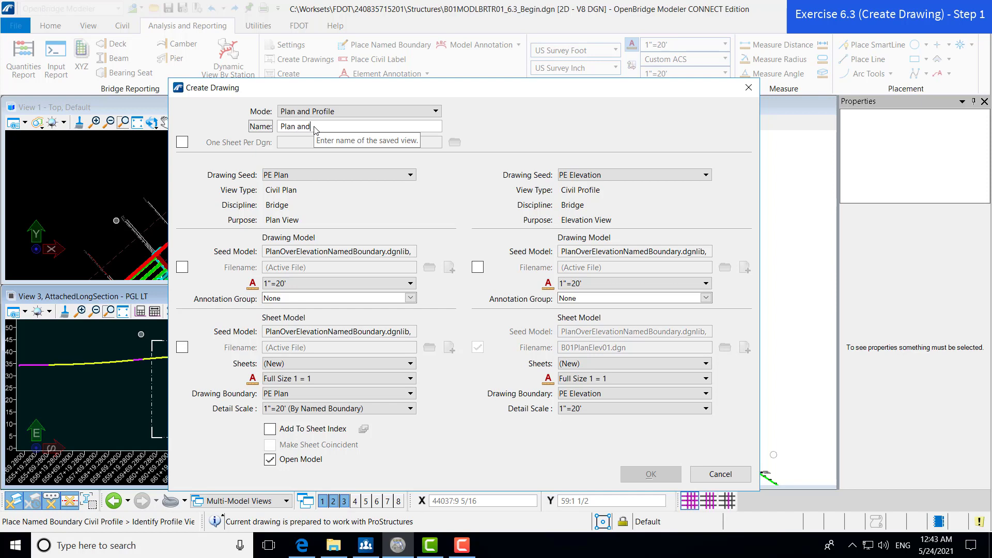
pyautogui.write(' Elevation')
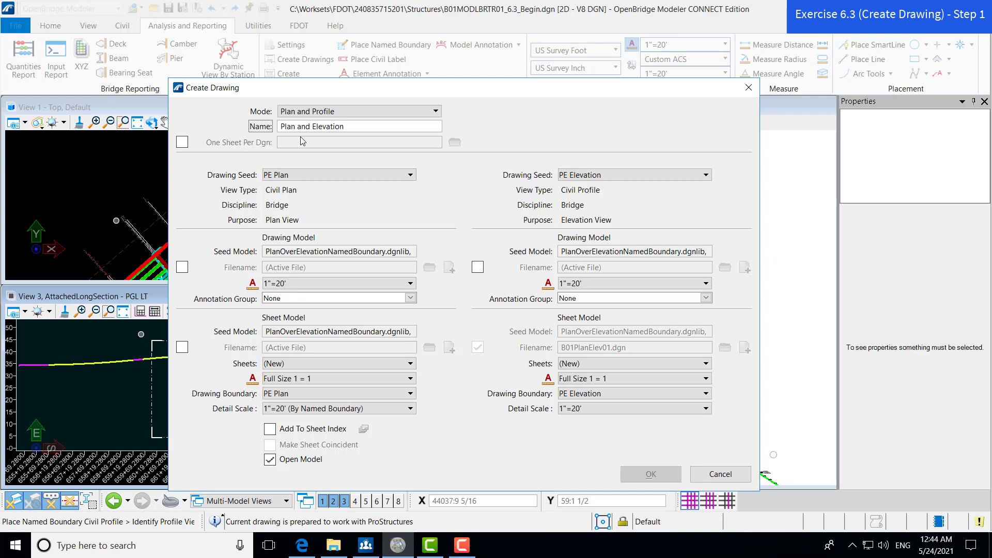
pyautogui.click(295, 175)
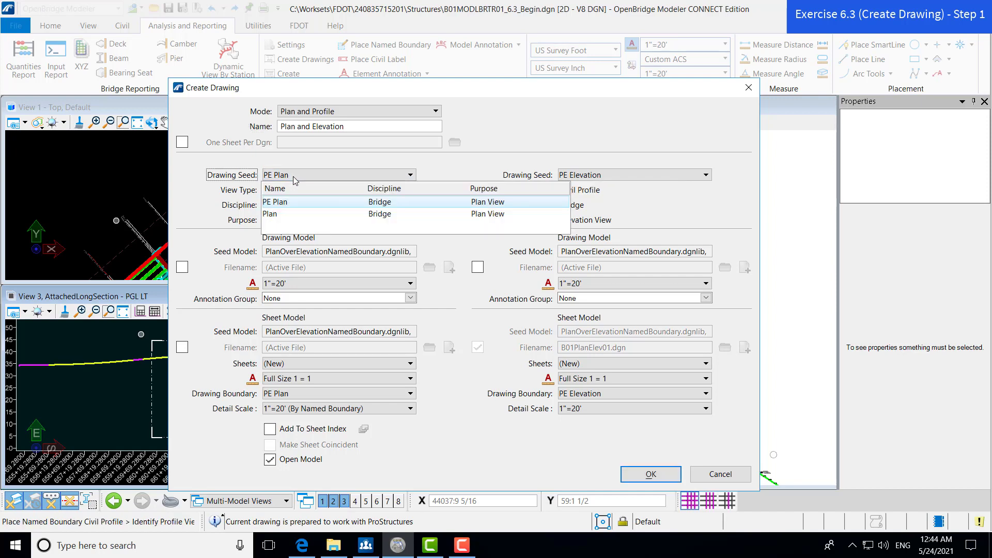
pyautogui.click(293, 176)
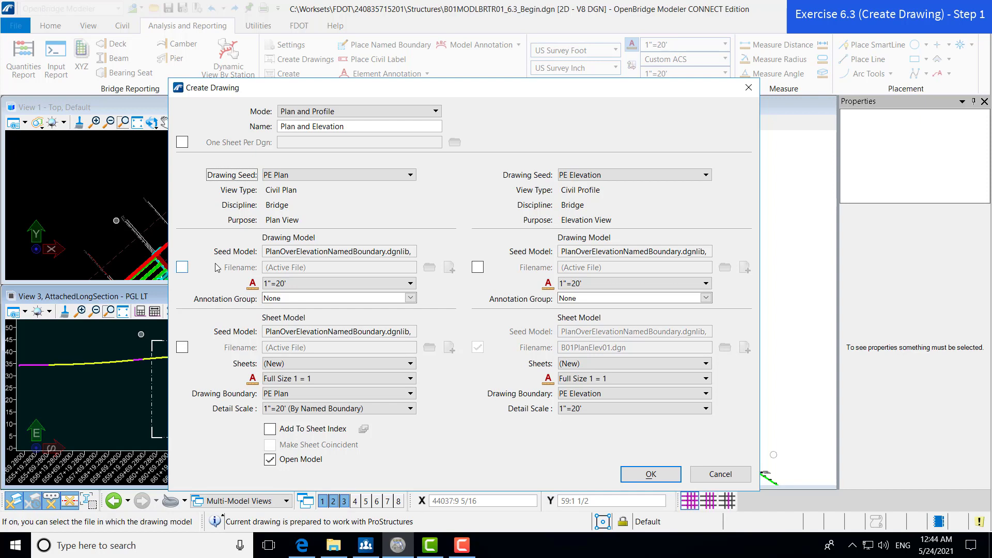
# Enable separate destination files for the plan drawing model, the elevation drawing model and the sheet model.
pyautogui.click(182, 267)
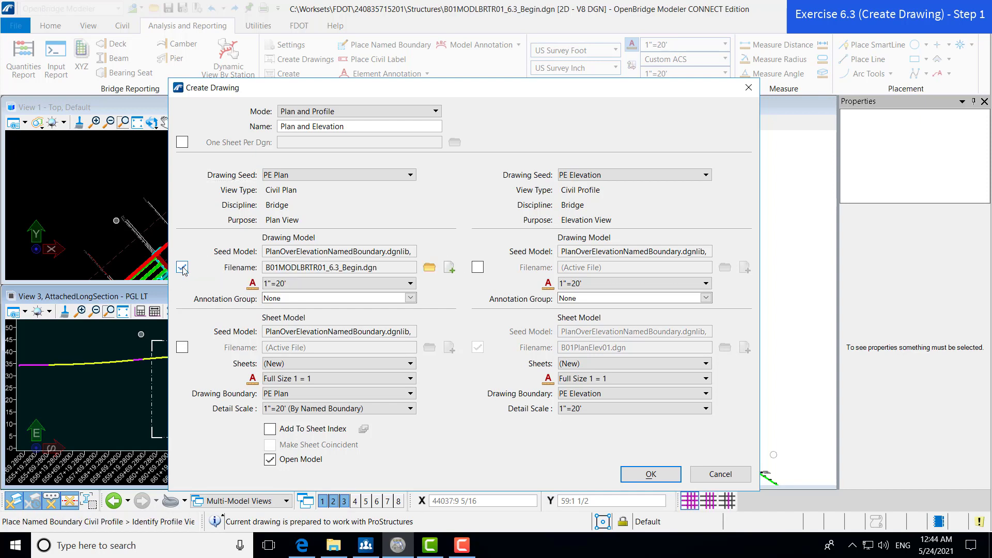
pyautogui.click(477, 267)
pyautogui.click(182, 348)
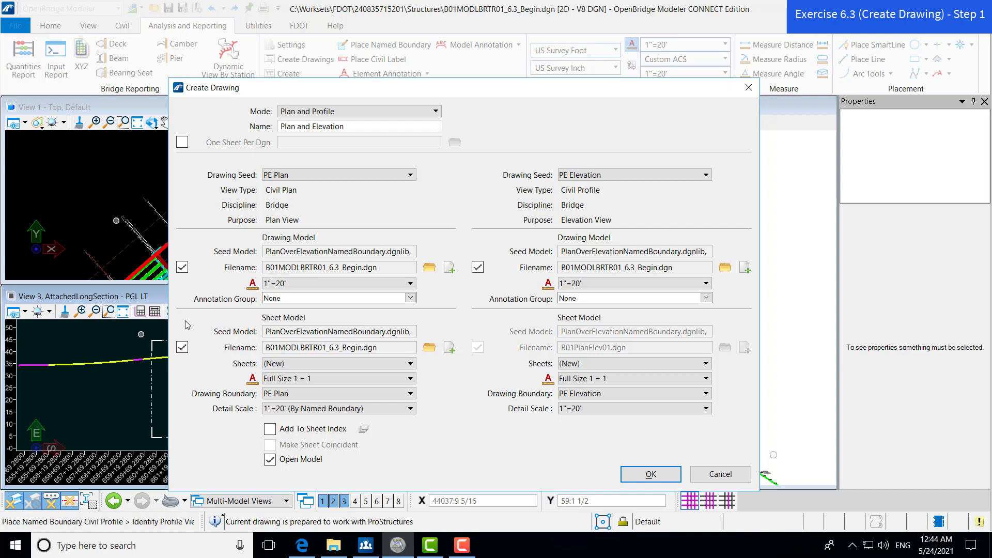
# Choose B01PlanElev01.dgn in the Structures folder as the plan drawing model's destination file.
pyautogui.click(429, 267)
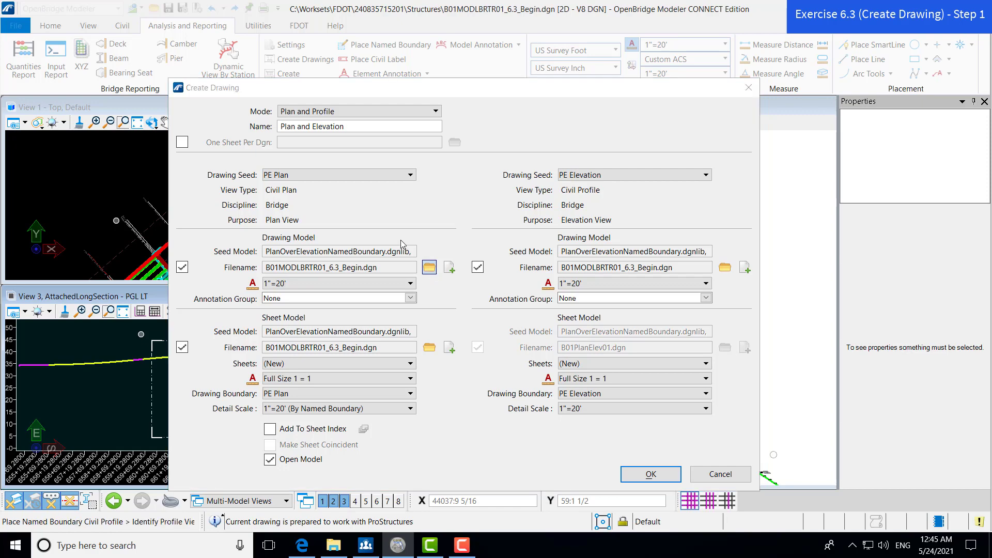
pyautogui.scroll(-5, 412, 205)
pyautogui.scroll(-3, 413, 206)
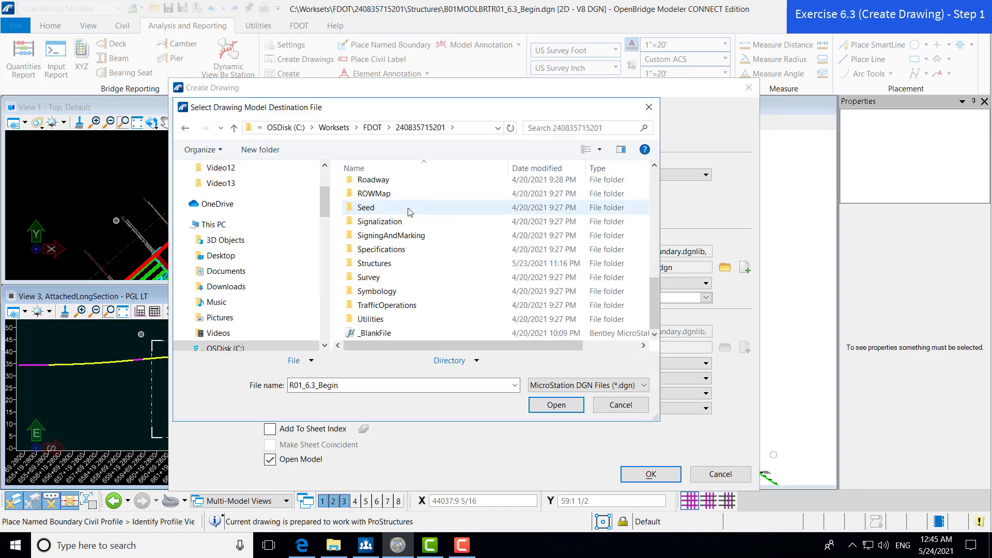
pyautogui.click(371, 267)
pyautogui.doubleClick(371, 266)
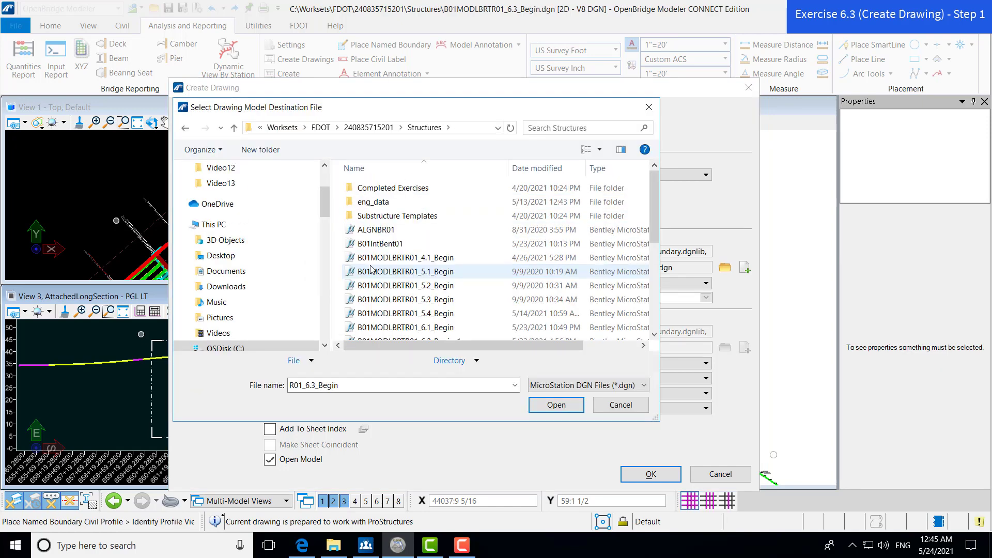
pyautogui.scroll(-1, 371, 271)
pyautogui.scroll(-2, 408, 282)
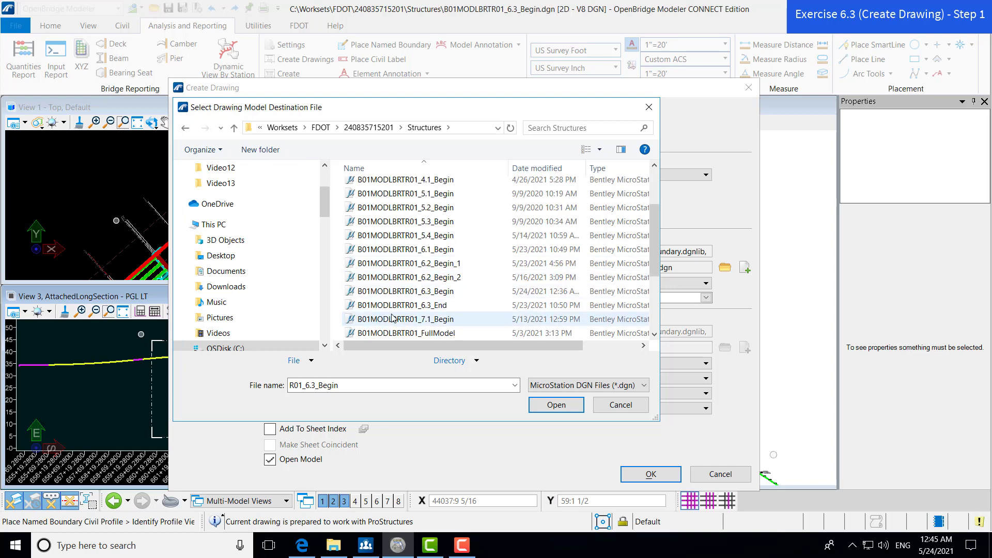
pyautogui.scroll(-1, 466, 246)
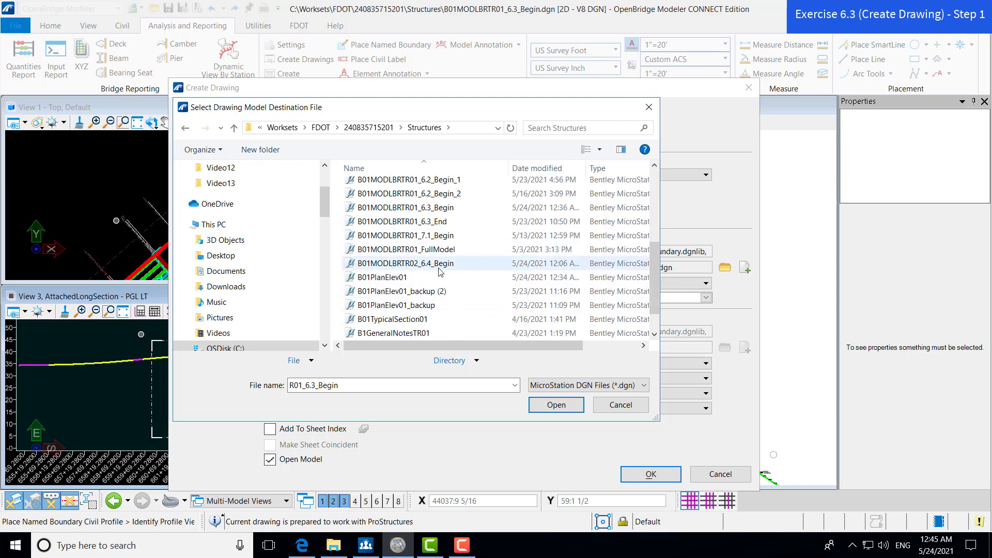
pyautogui.doubleClick(398, 282)
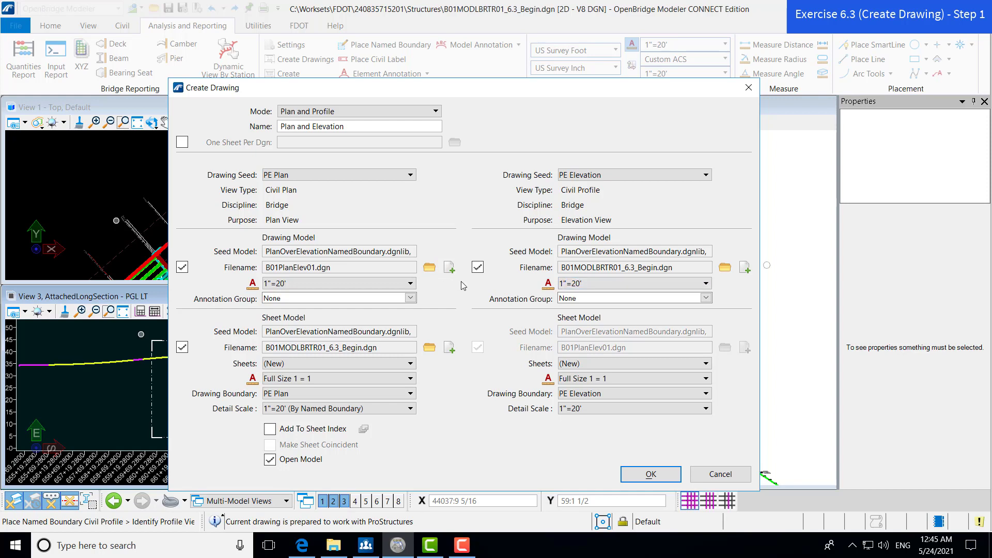
# Choose B01PlanElev01.dgn in the Structures folder as the elevation drawing model's destination file.
pyautogui.click(725, 267)
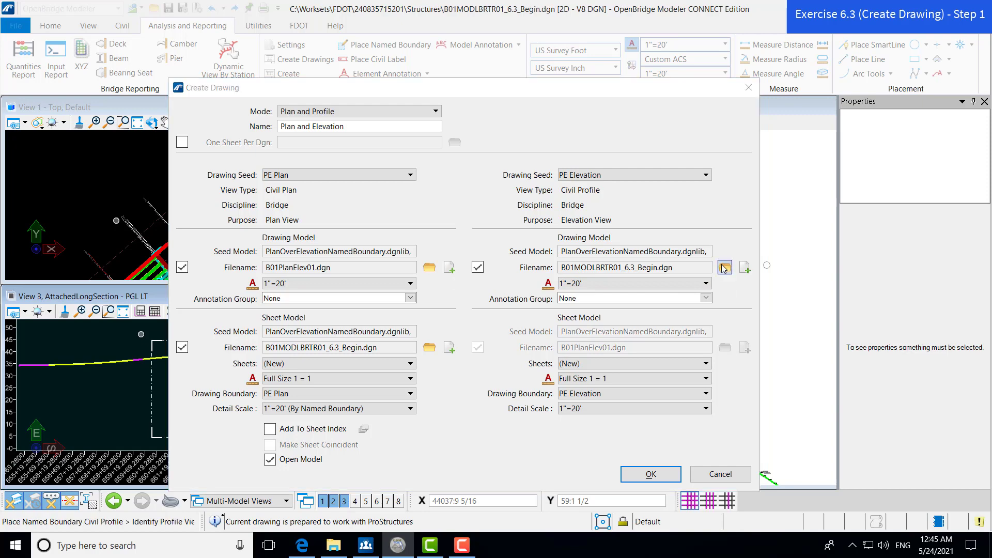
pyautogui.scroll(-8, 363, 278)
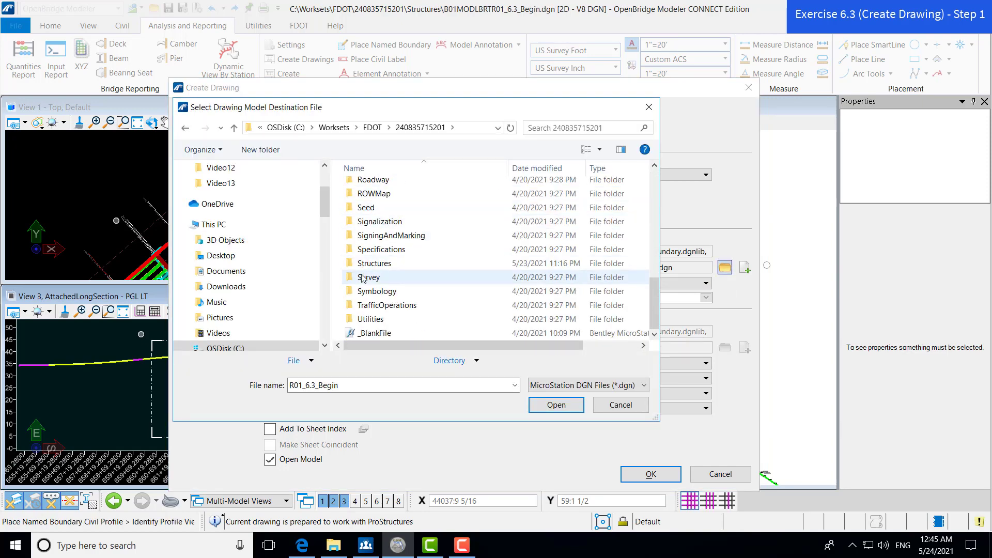
pyautogui.doubleClick(373, 264)
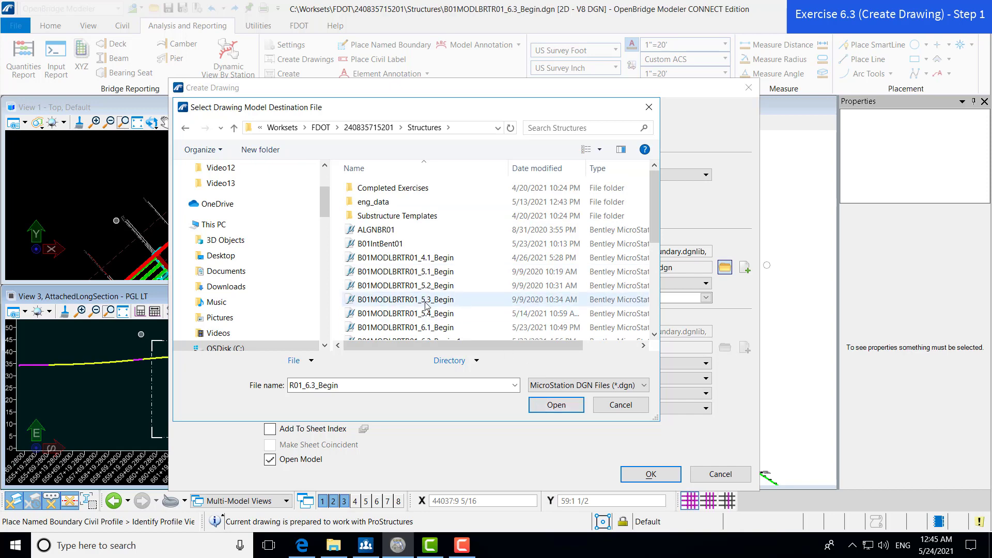
pyautogui.scroll(-3, 425, 305)
pyautogui.doubleClick(414, 262)
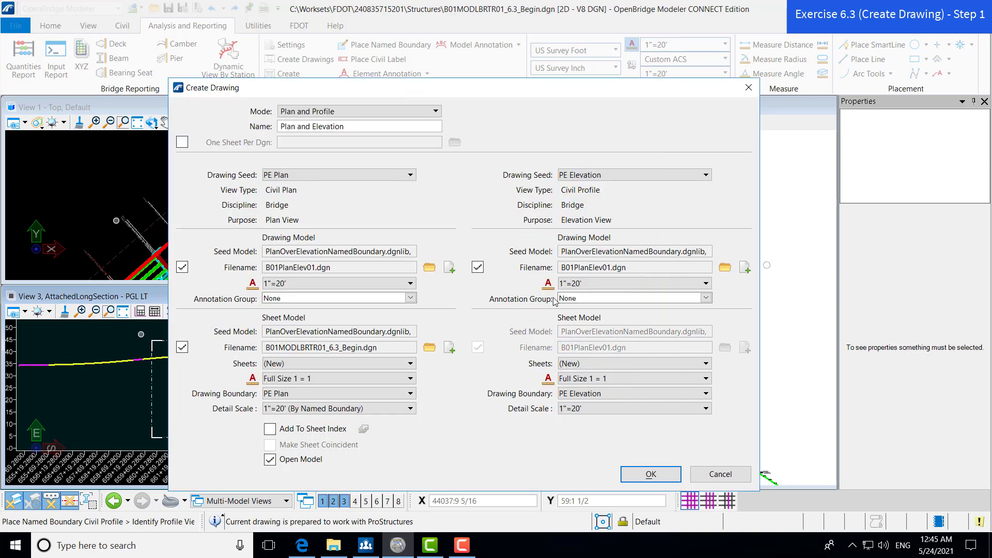
# Choose B01PlanElev01.dgn in the Structures folder as the sheet model's destination file.
pyautogui.click(429, 347)
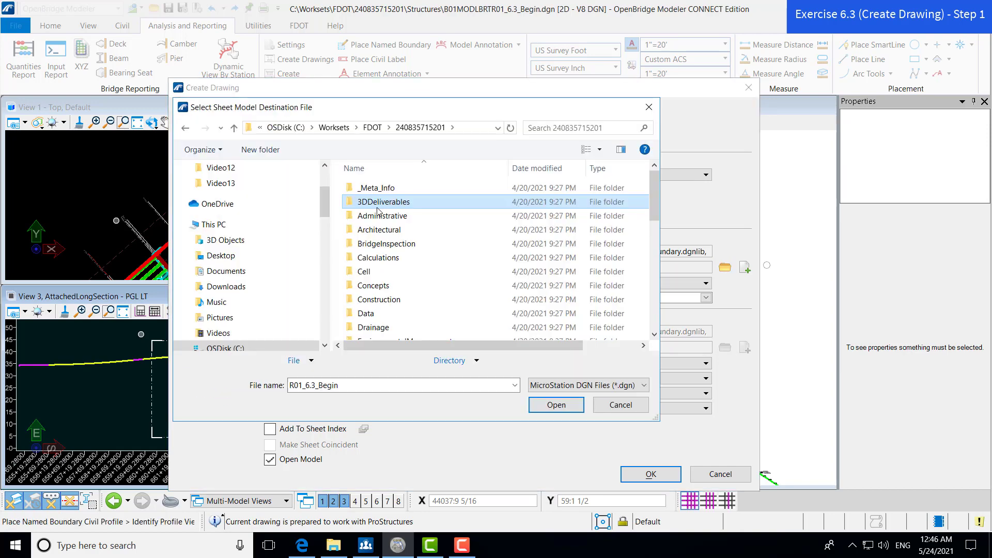
pyautogui.scroll(-6, 377, 211)
pyautogui.doubleClick(377, 262)
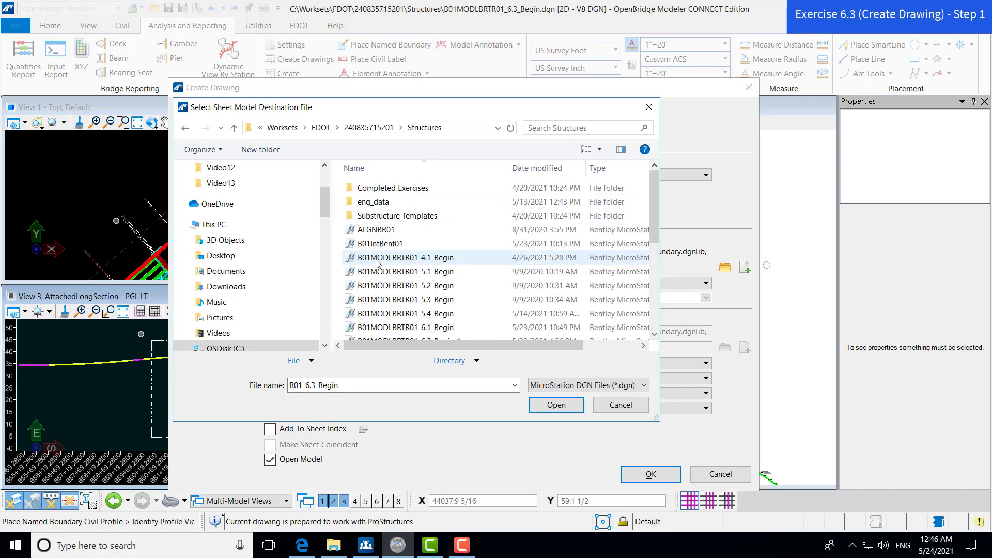
pyautogui.scroll(-2, 378, 262)
pyautogui.doubleClick(378, 250)
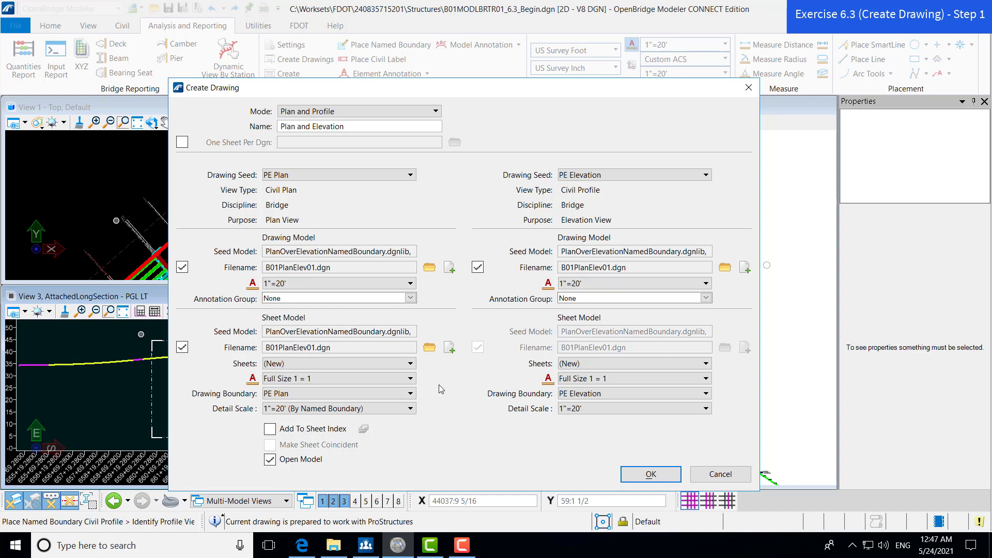
# Assign the Plan Annotation group to the plan drawing model.
pyautogui.click(410, 299)
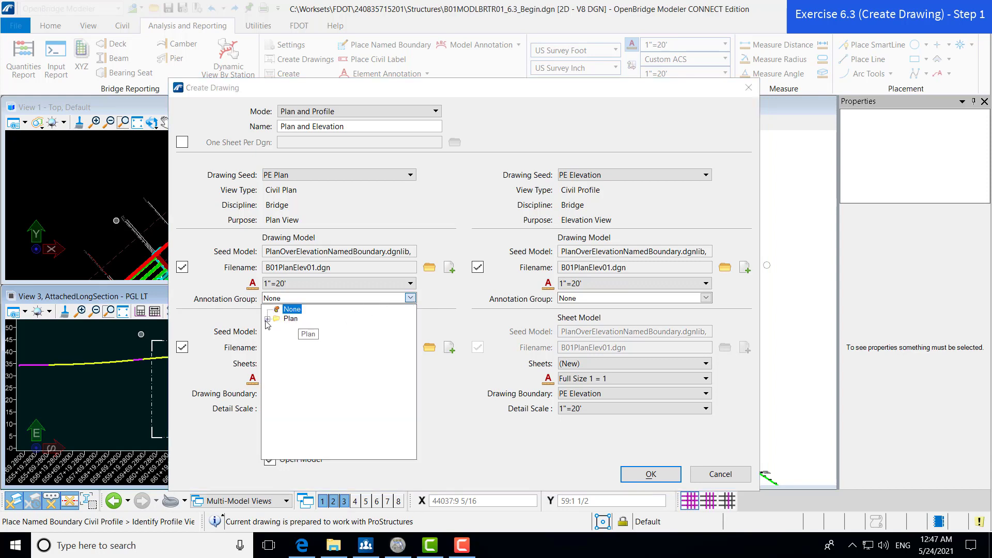
pyautogui.click(267, 319)
pyautogui.click(278, 328)
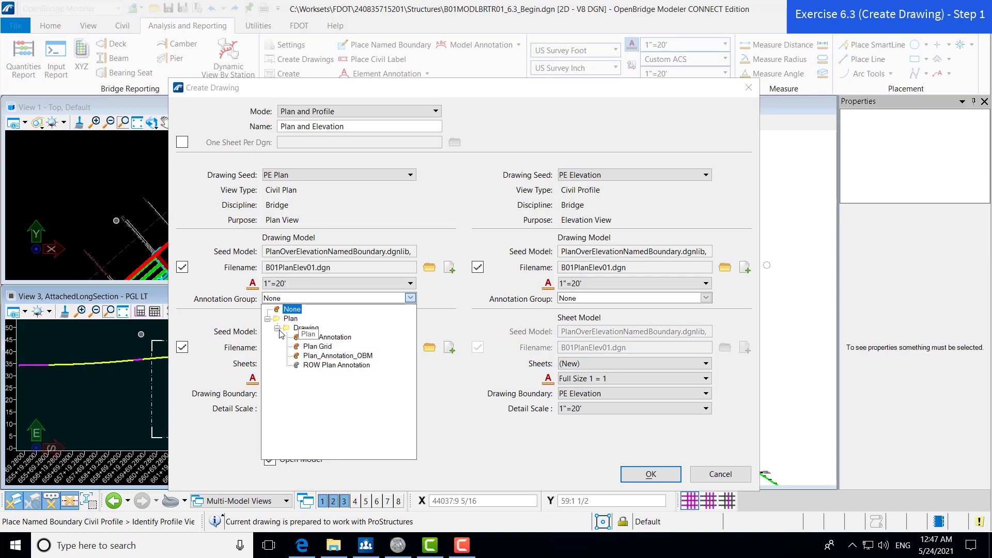
pyautogui.click(337, 339)
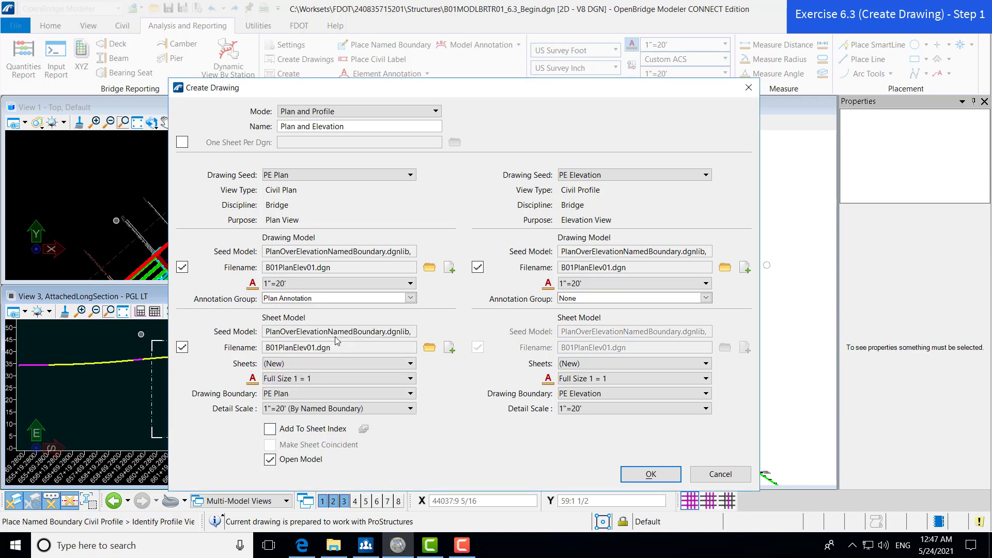
# Assign the Elevation_Grid annotation group to the elevation drawing model.
pyautogui.click(571, 299)
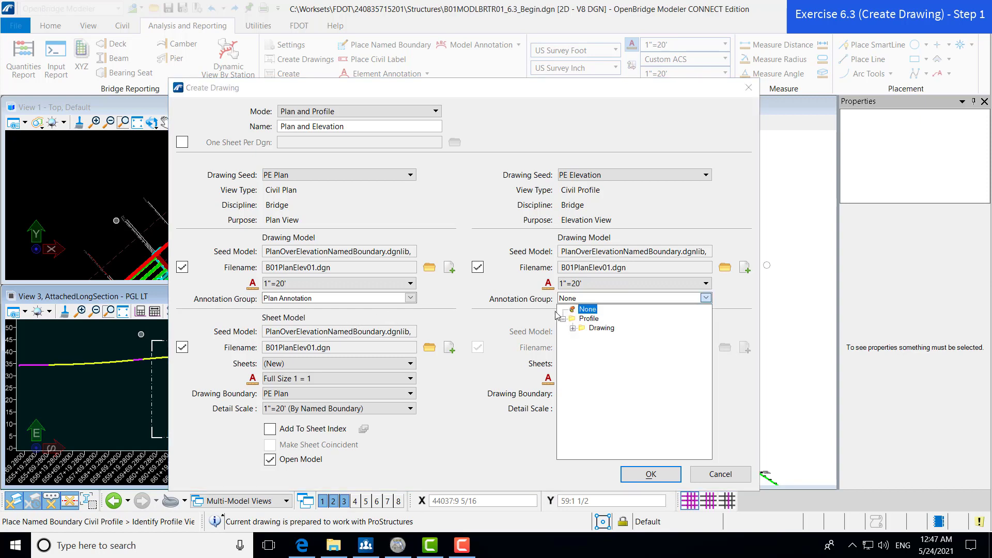
pyautogui.click(573, 309)
pyautogui.click(706, 298)
pyautogui.click(563, 319)
pyautogui.click(574, 329)
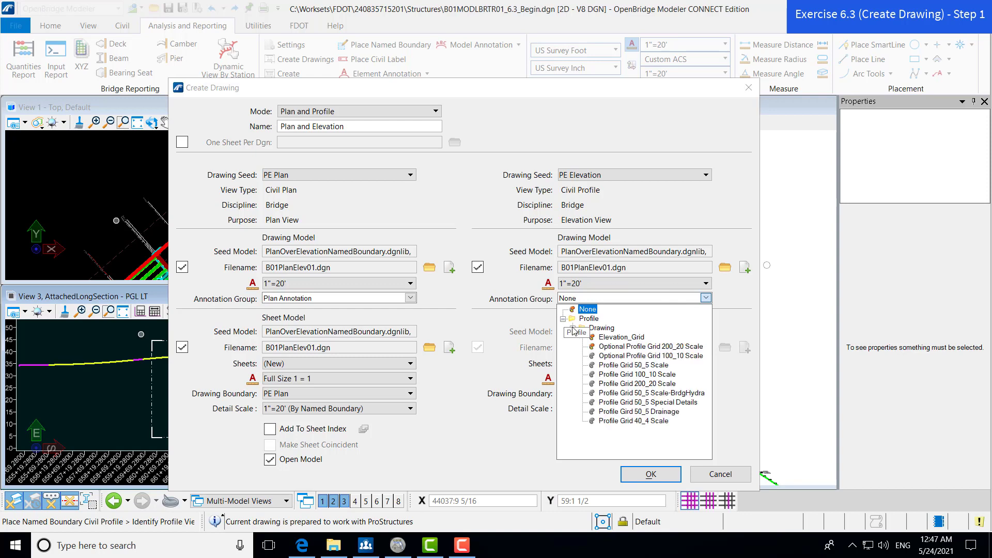
pyautogui.click(640, 337)
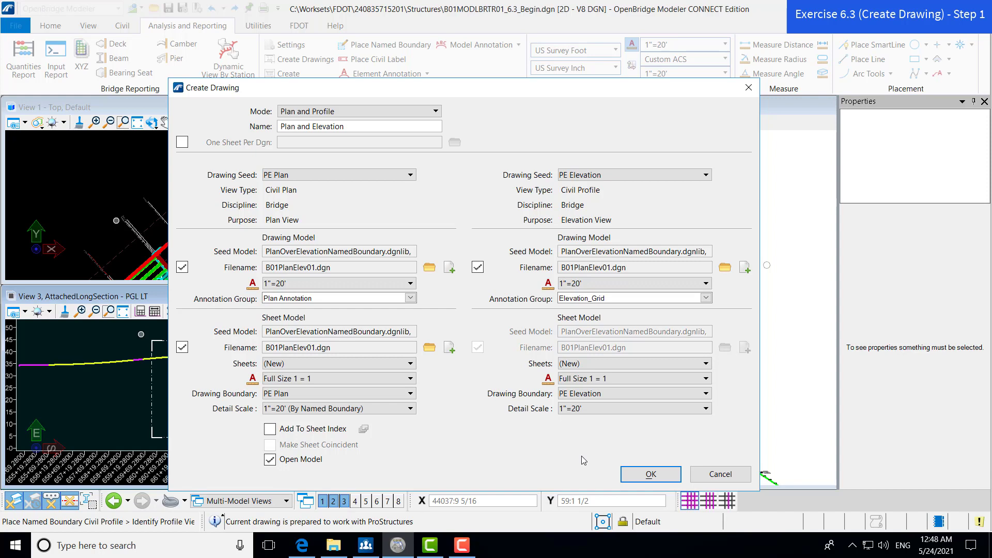
# Create the plan and elevation drawing and sheet models, and open the Plan and Elevation drawing model.
pyautogui.click(649, 475)
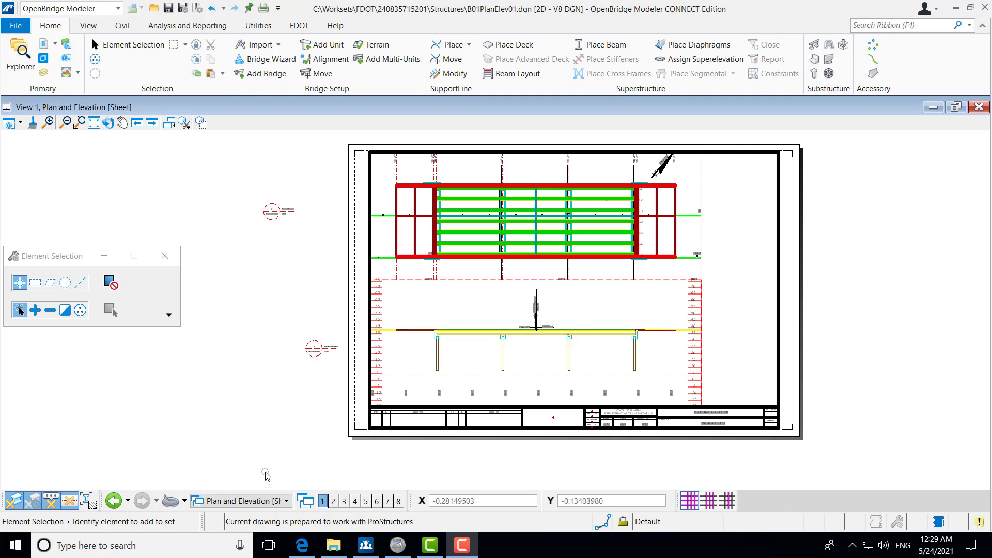
pyautogui.click(218, 504)
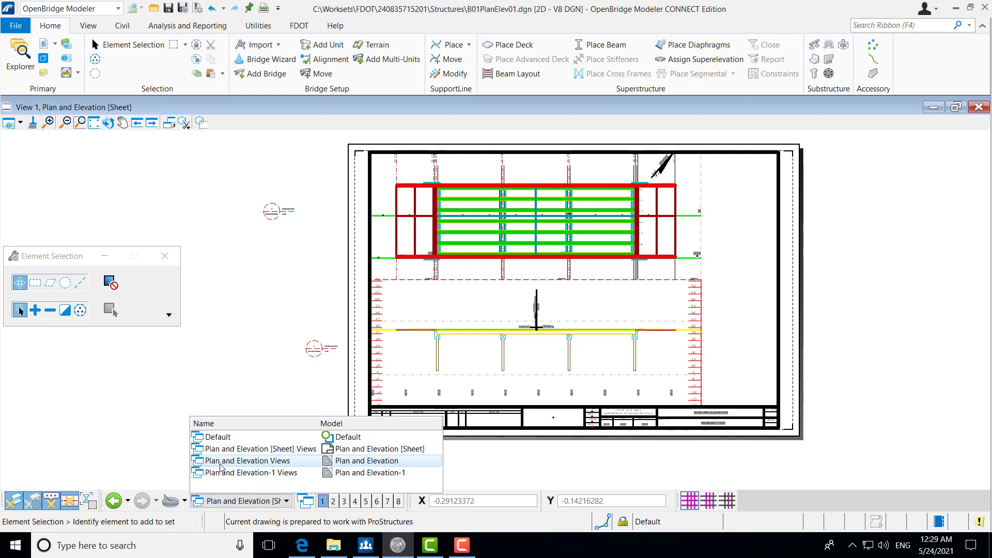
pyautogui.click(296, 461)
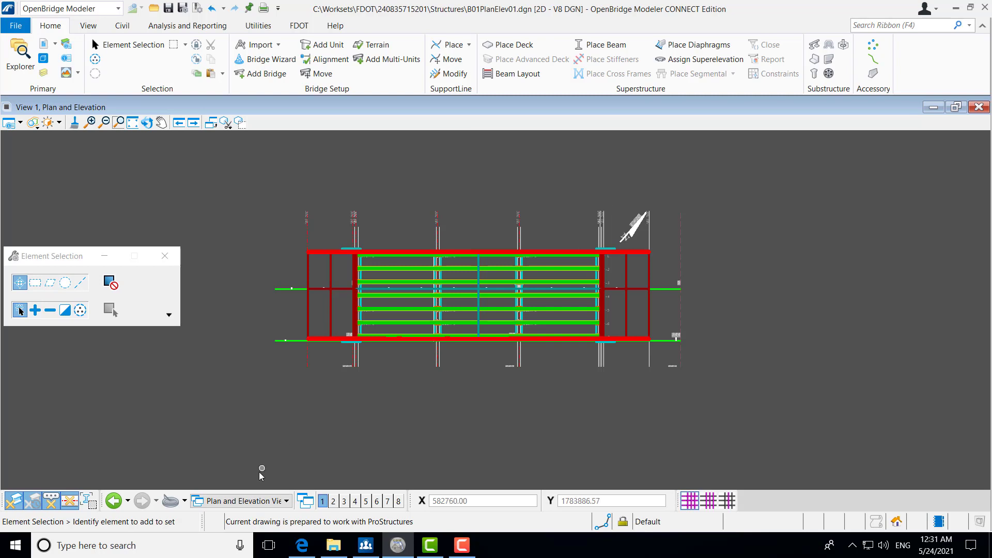
# Open the Plan and Elevation-1 drawing model to review the elevation, and switch to the Plan and Elevation [Sheet] model.
pyautogui.click(236, 502)
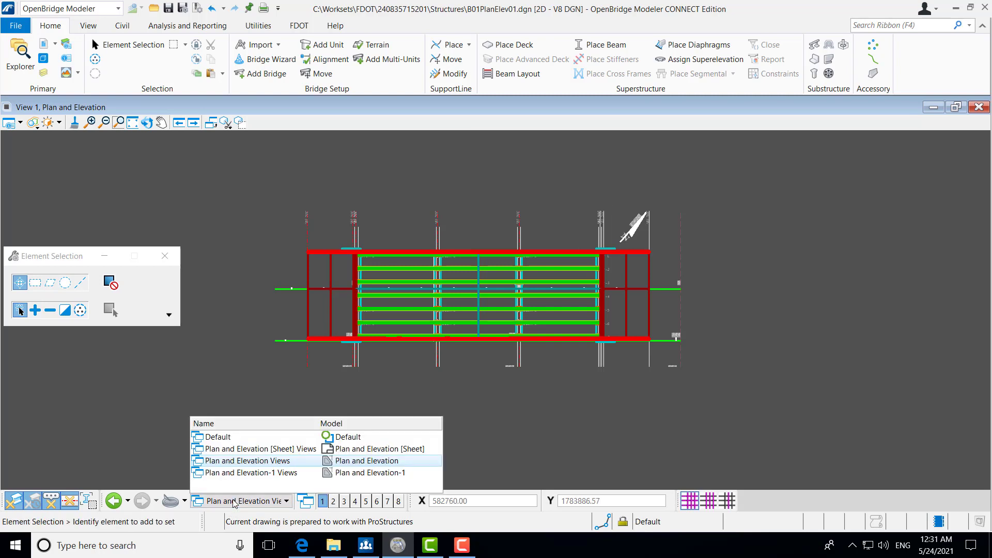
pyautogui.click(247, 473)
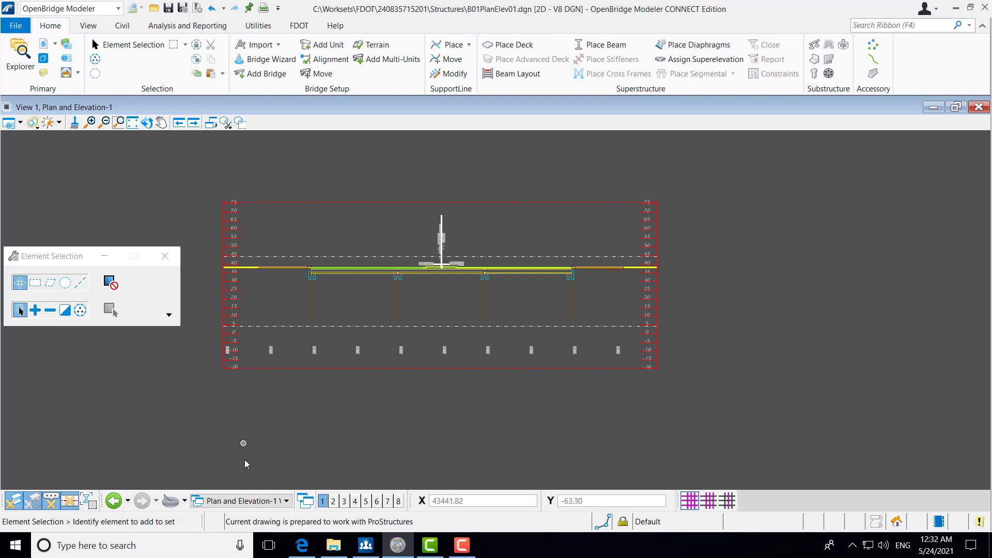
pyautogui.click(239, 501)
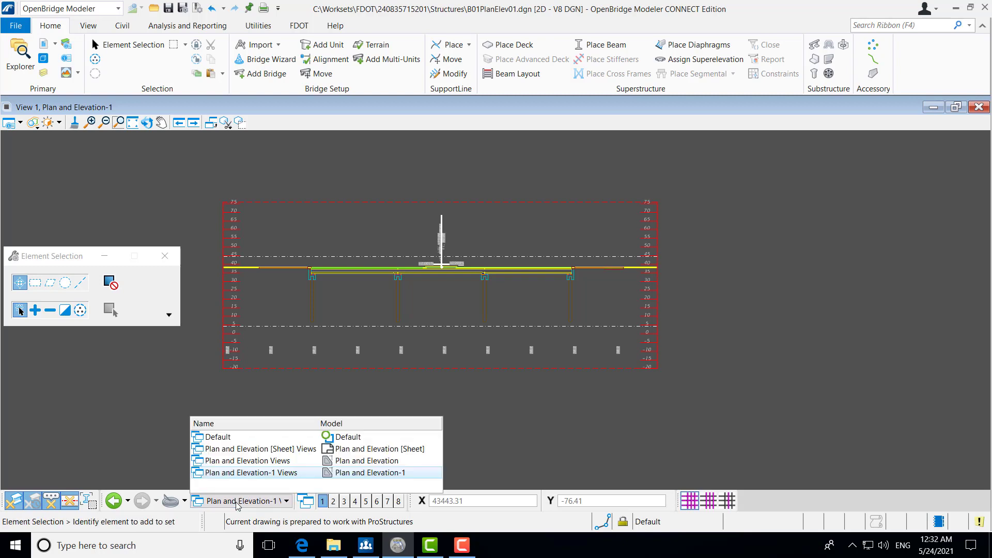
pyautogui.click(231, 449)
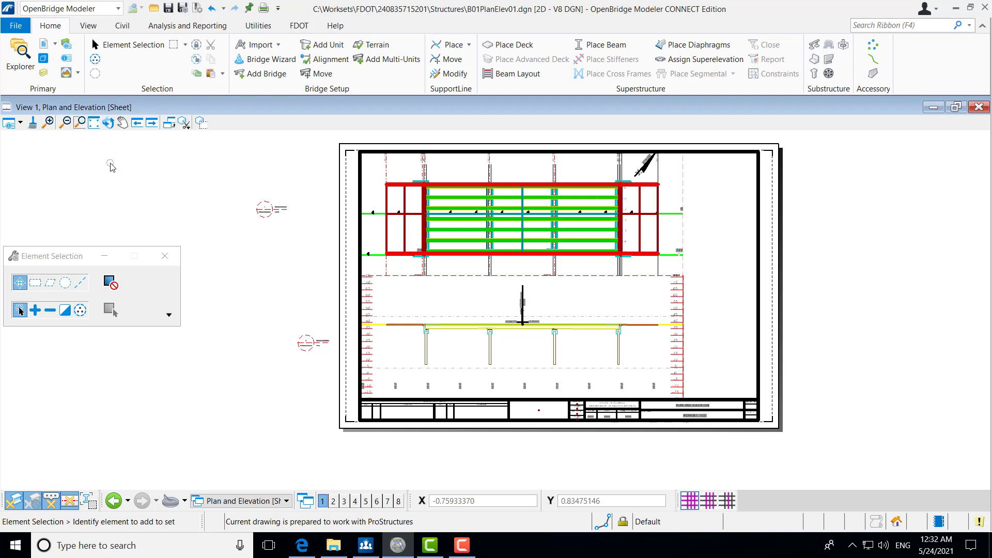
# Examine the level display of the sheet's Plan and Elevation-1 reference, and close it.
pyautogui.click(45, 75)
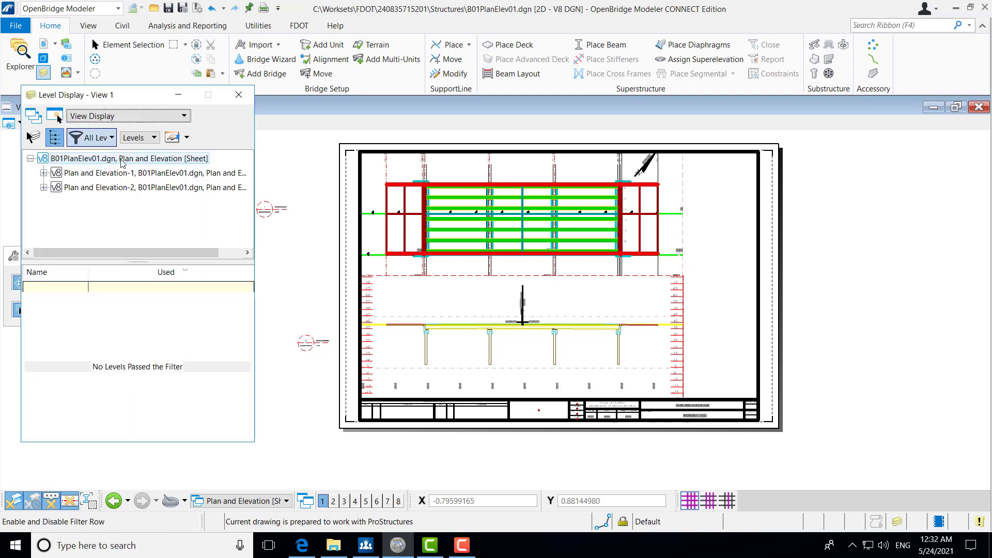
pyautogui.click(77, 173)
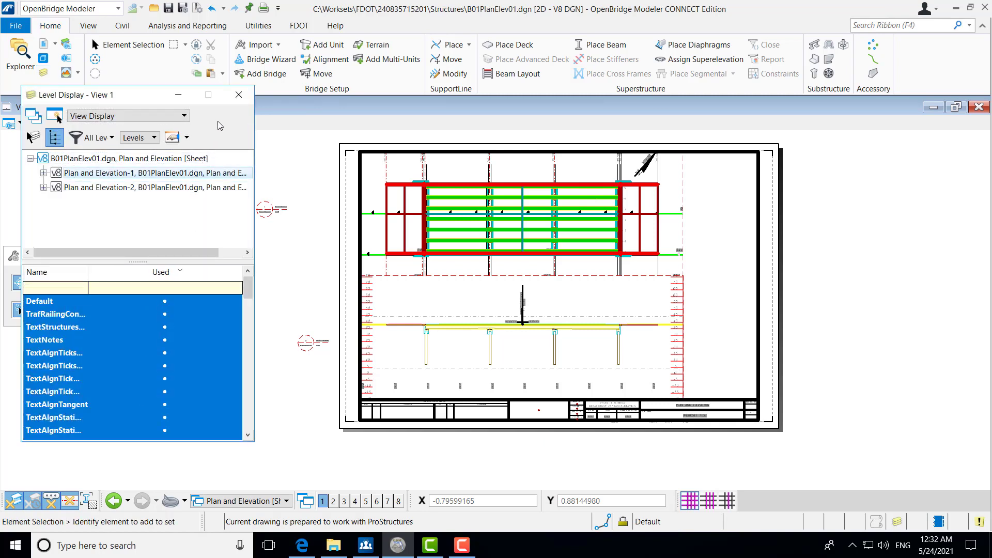
pyautogui.click(236, 94)
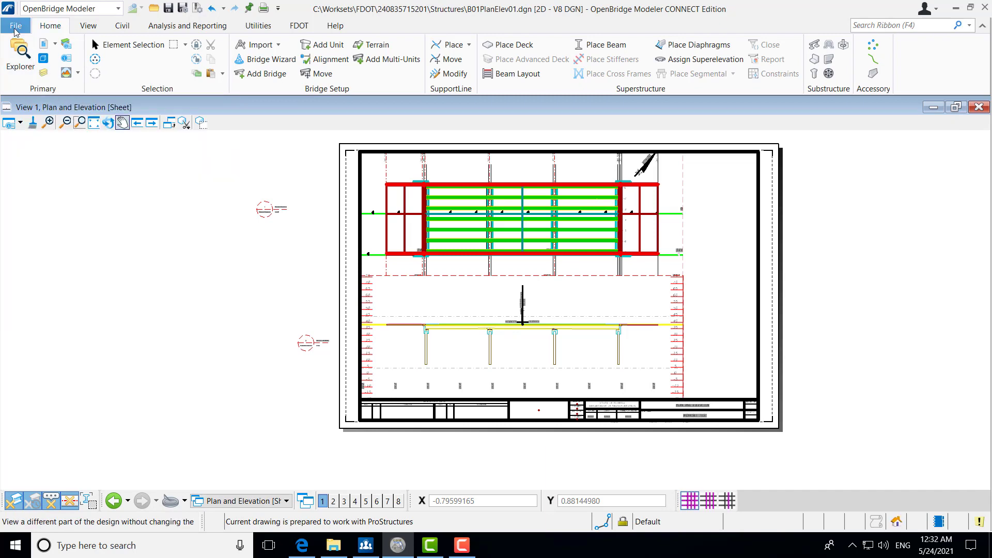
pyautogui.click(15, 26)
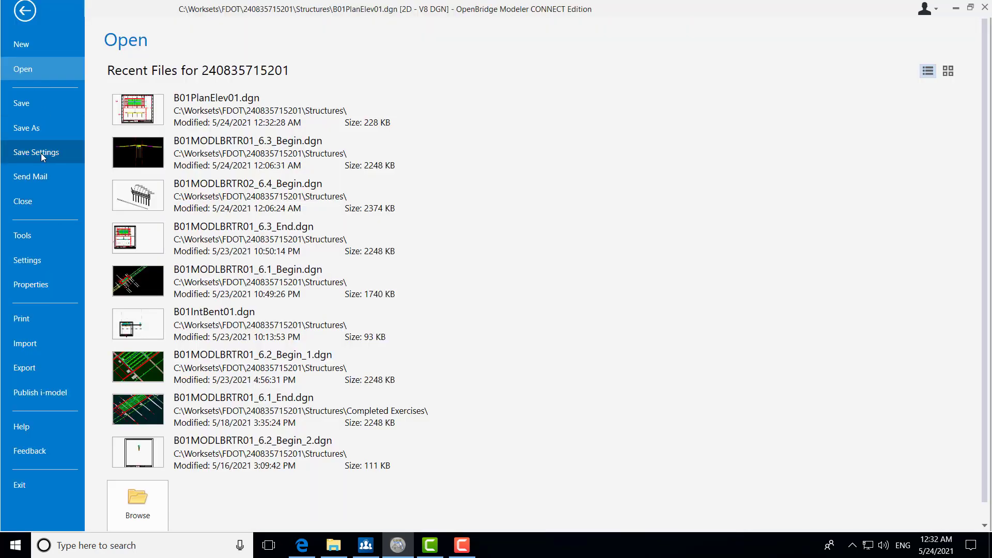
pyautogui.click(25, 11)
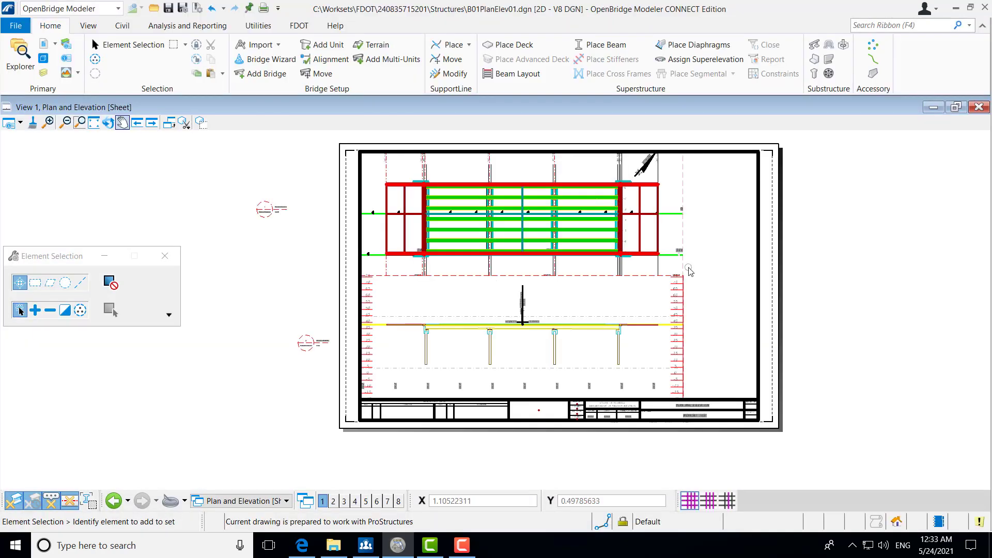